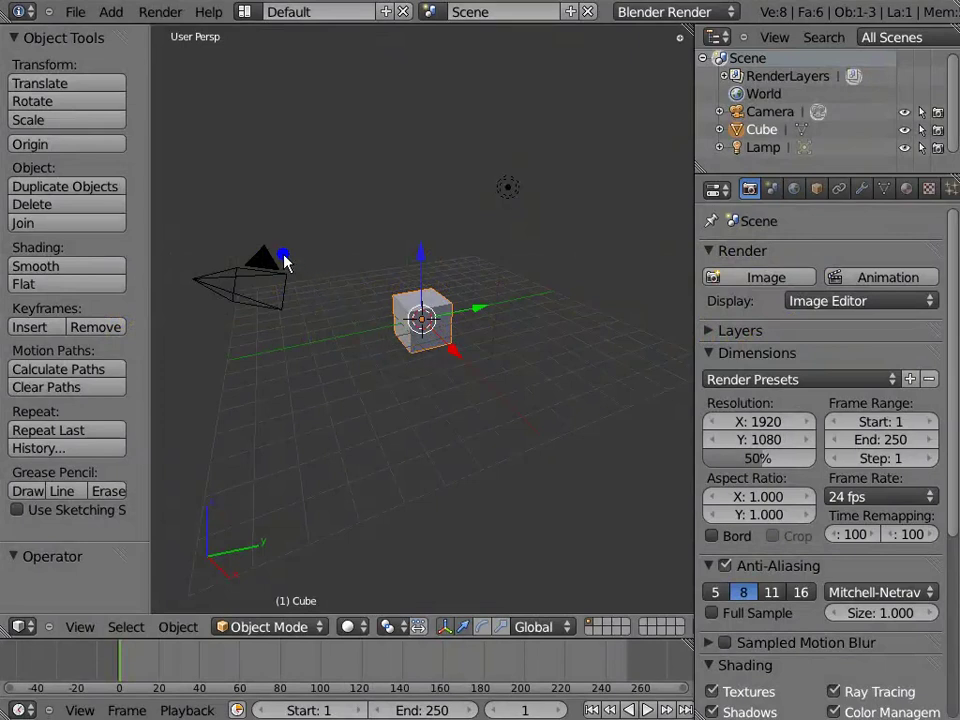
Open the User Preferences window from the File menu, landing on its System settings.
click(75, 14)
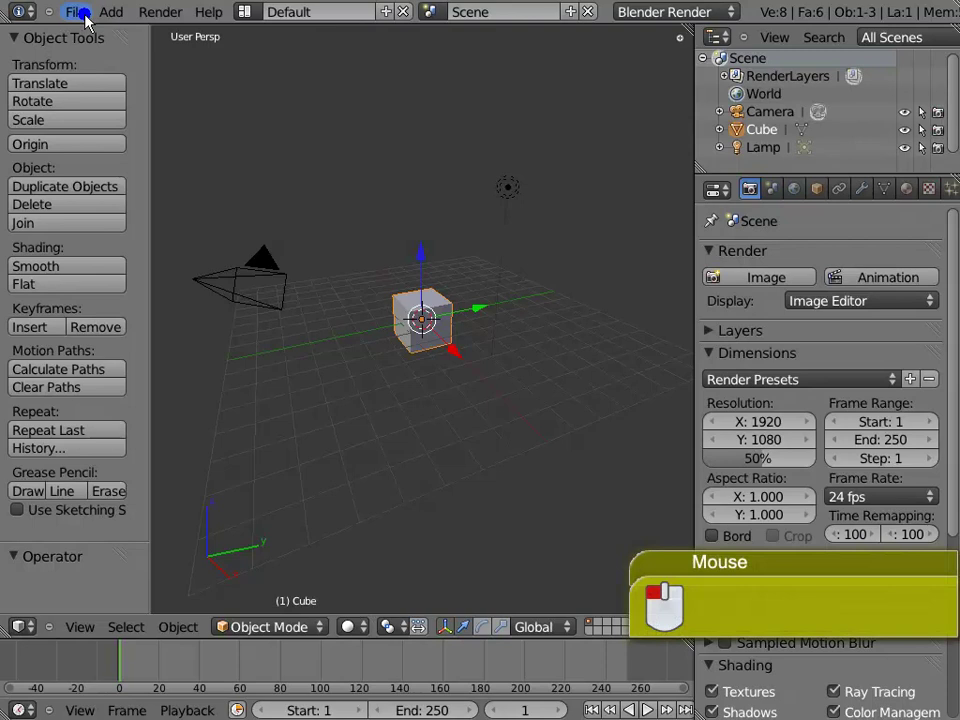
click(84, 15)
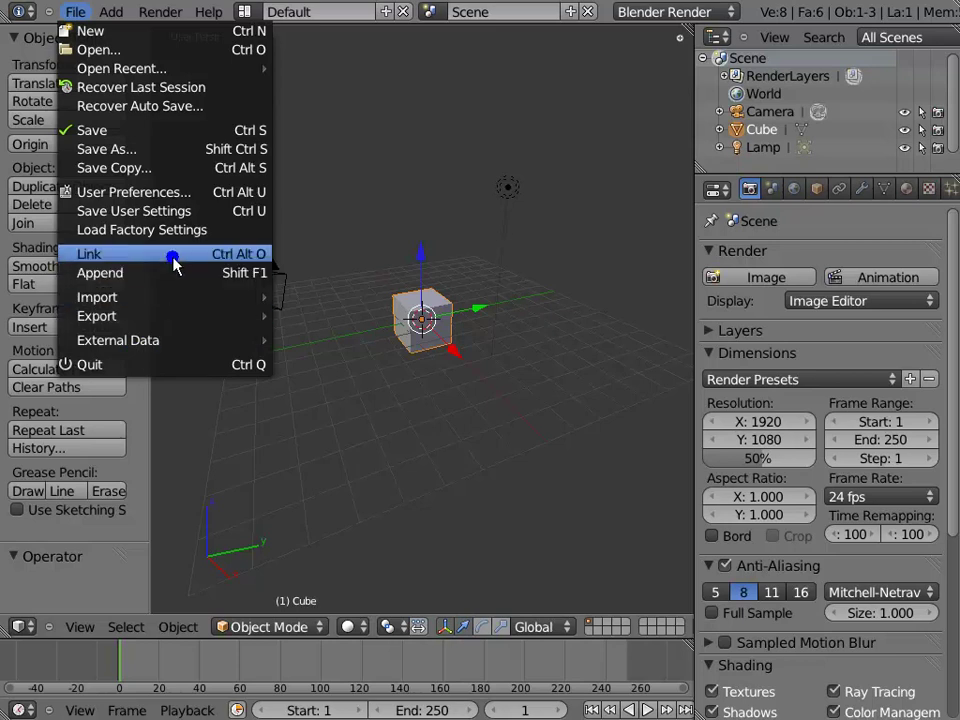
key(ctrl+alt+u)
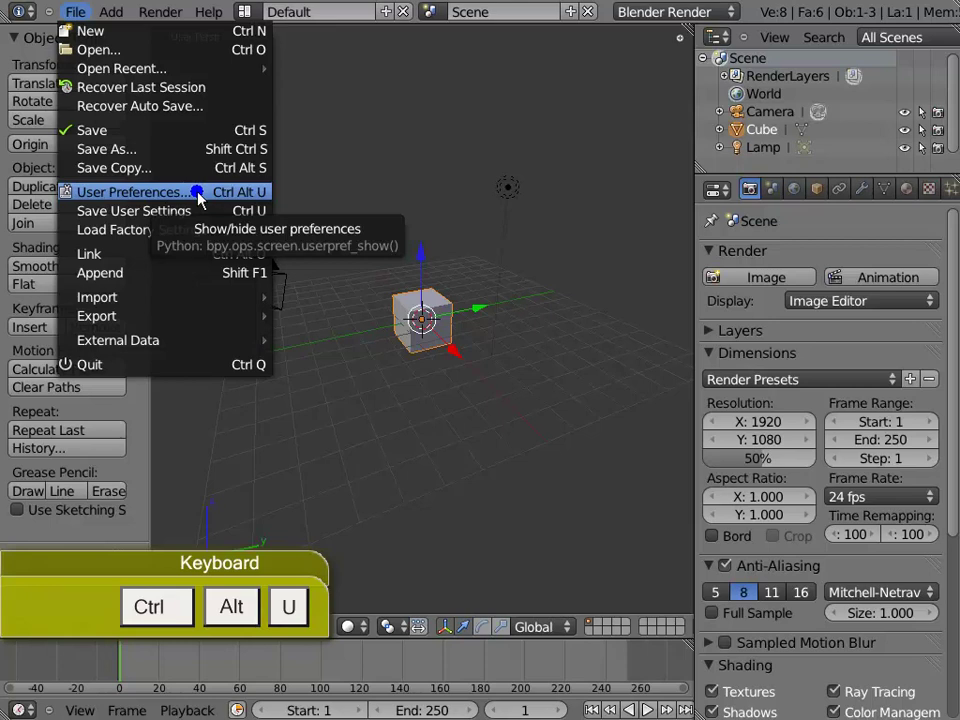
click(200, 197)
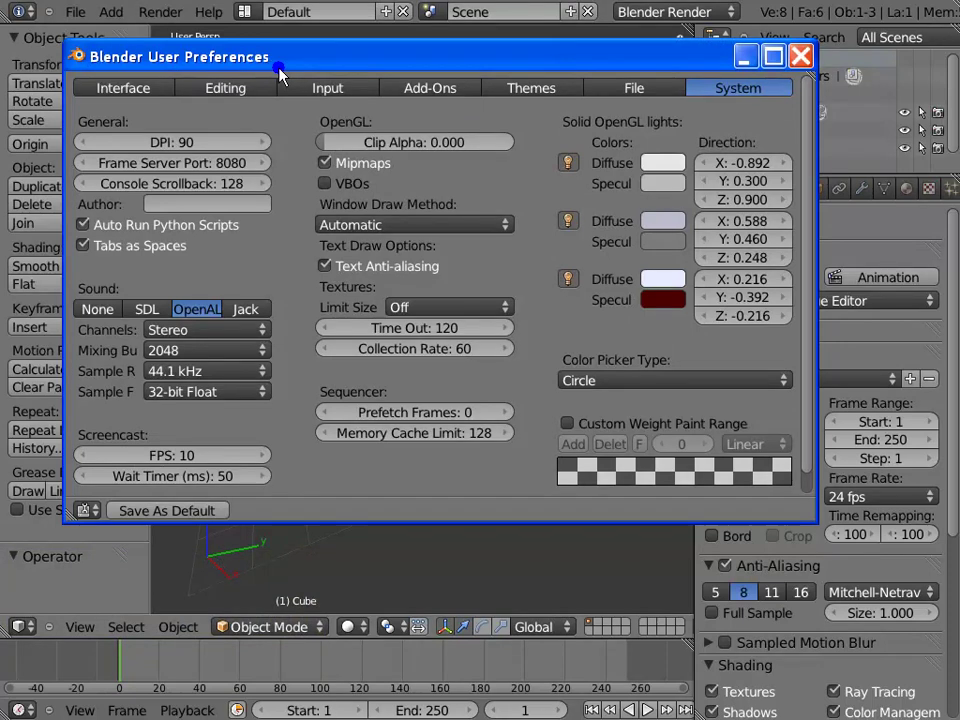
Look over the Interface preferences, close the window, then bring User Preferences back up.
click(164, 93)
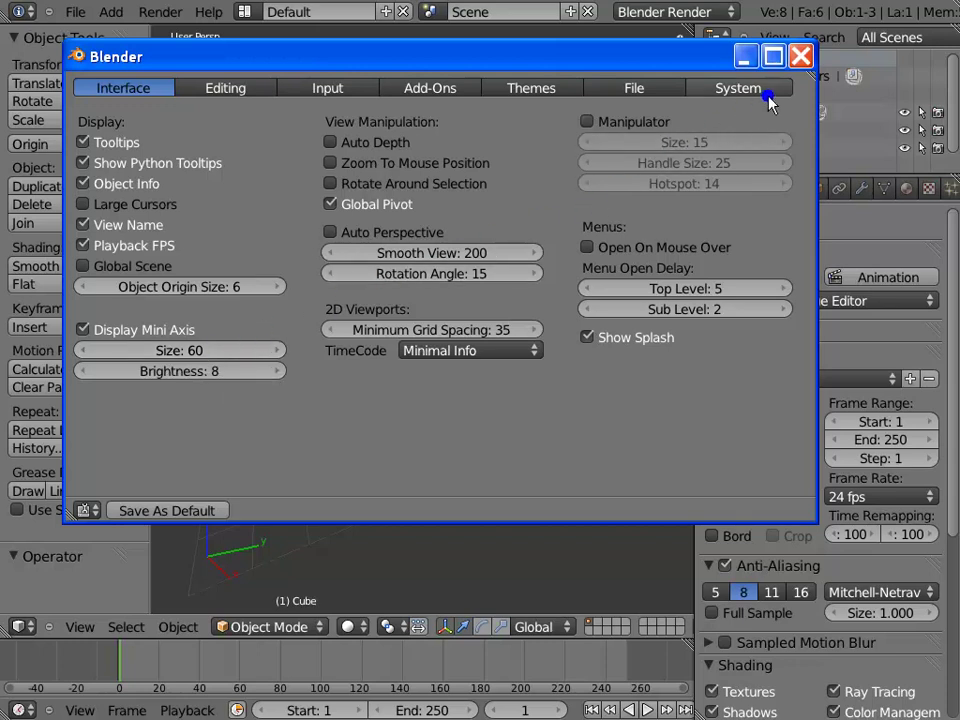
click(801, 57)
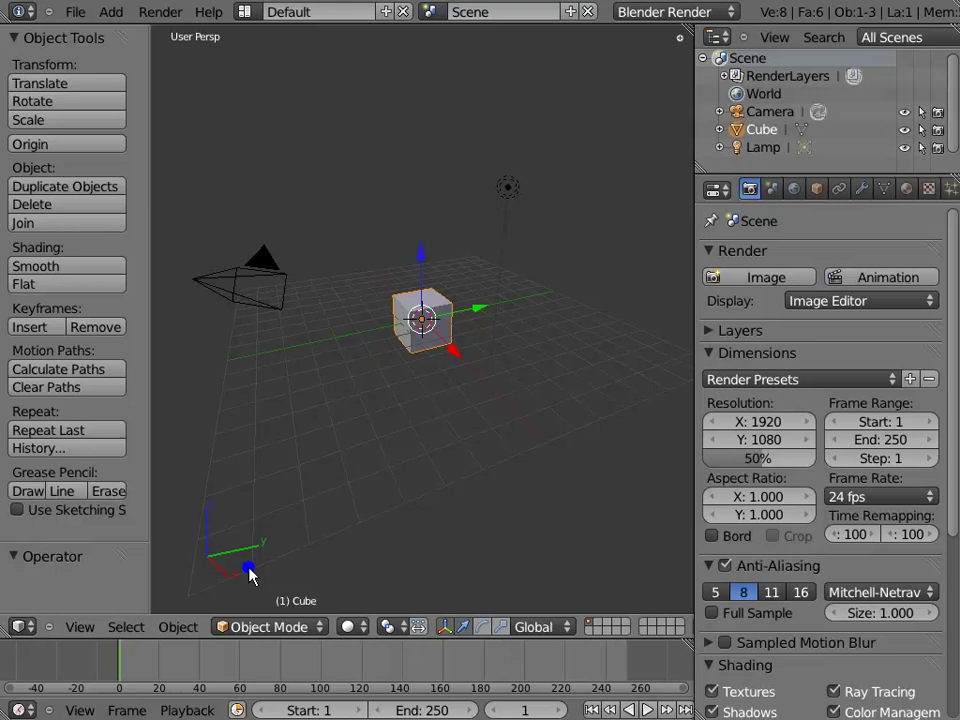
key(ctrl+alt+u)
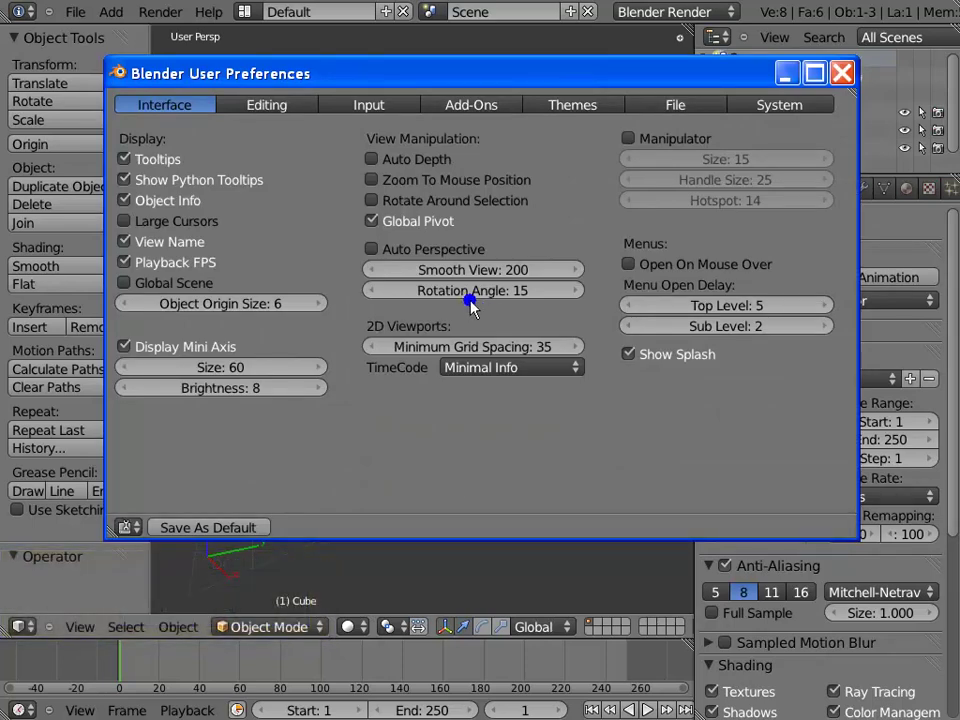
Enable Rotate Around Selection in the Interface preferences and close the window.
click(372, 201)
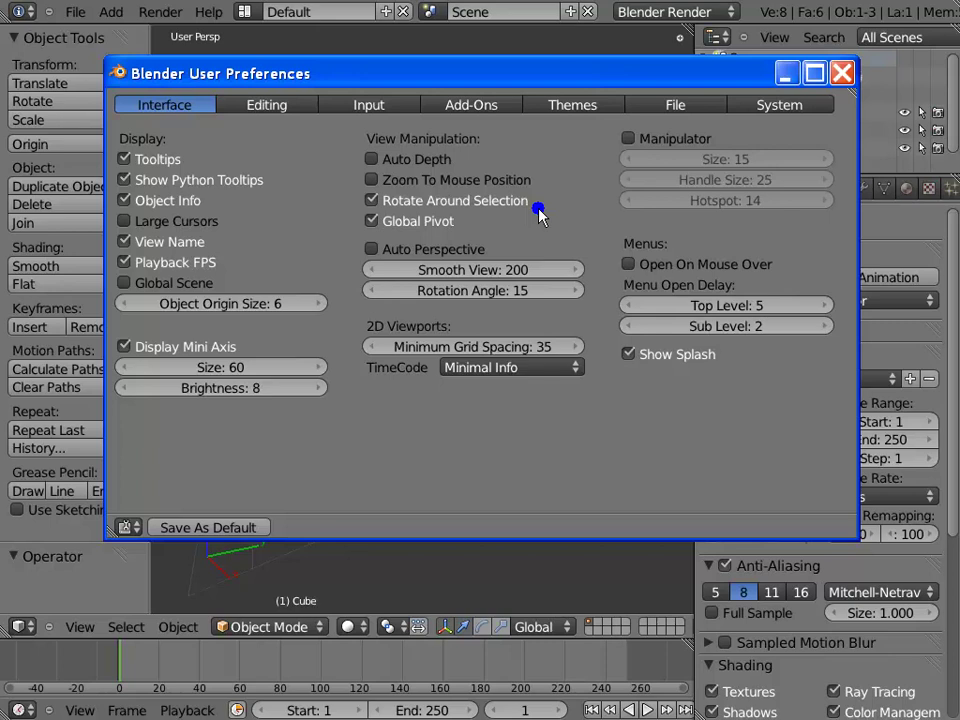
click(842, 72)
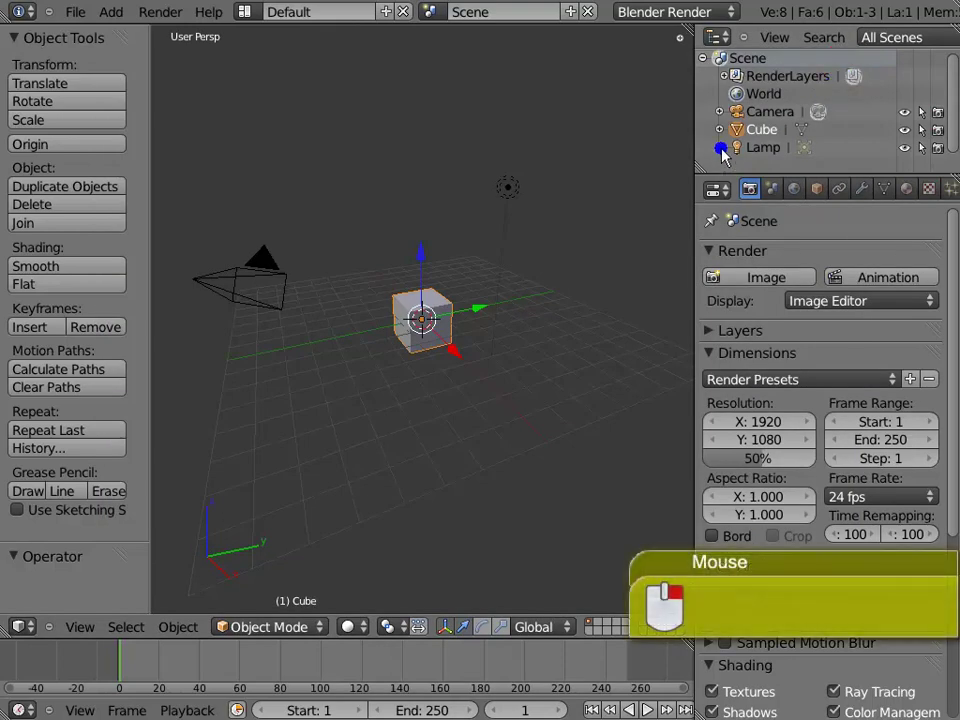
Select the lamp and orbit the view to confirm it pivots around the lamp.
right_click(510, 192)
drag(510, 192, 512, 230)
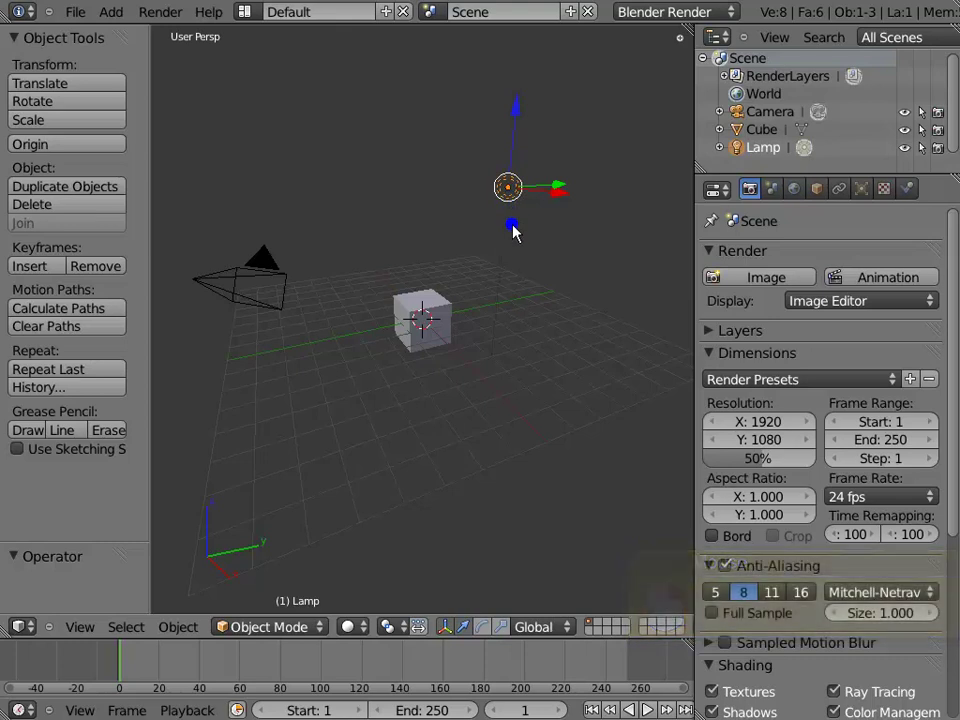
middle_click(512, 230)
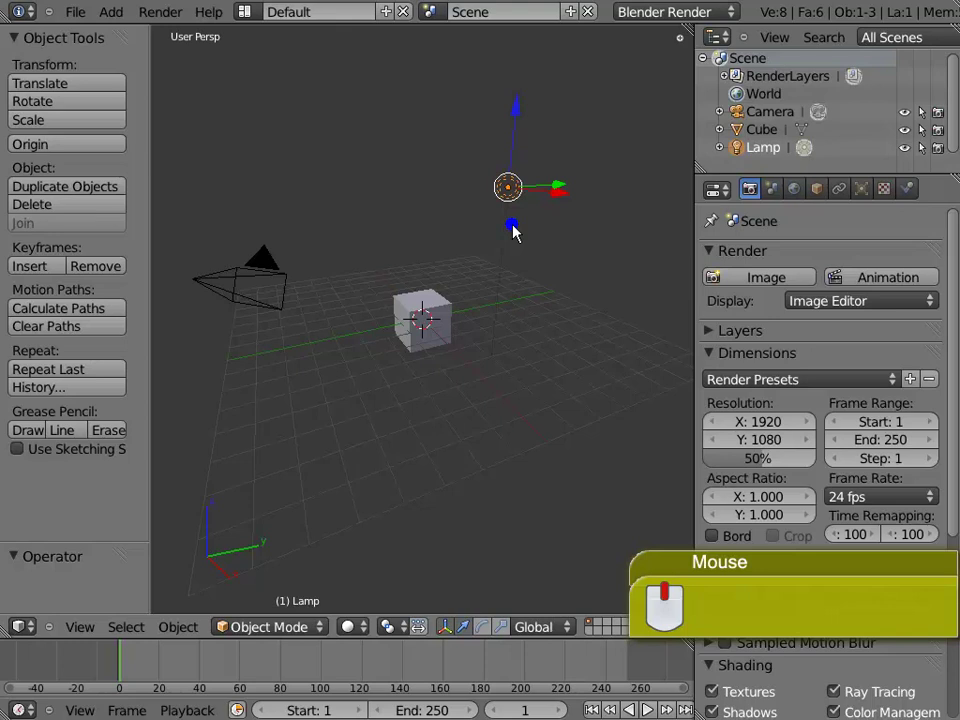
mouse_move(512, 230)
middle_down()
mouse_move(514, 162)
mouse_move(542, 193)
mouse_move(519, 246)
mouse_move(469, 223)
mouse_move(470, 166)
mouse_move(519, 146)
mouse_move(555, 178)
mouse_move(555, 225)
mouse_move(522, 253)
mouse_move(469, 216)
mouse_move(499, 156)
mouse_move(527, 169)
mouse_move(541, 192)
mouse_move(534, 223)
mouse_move(529, 214)
middle_up()
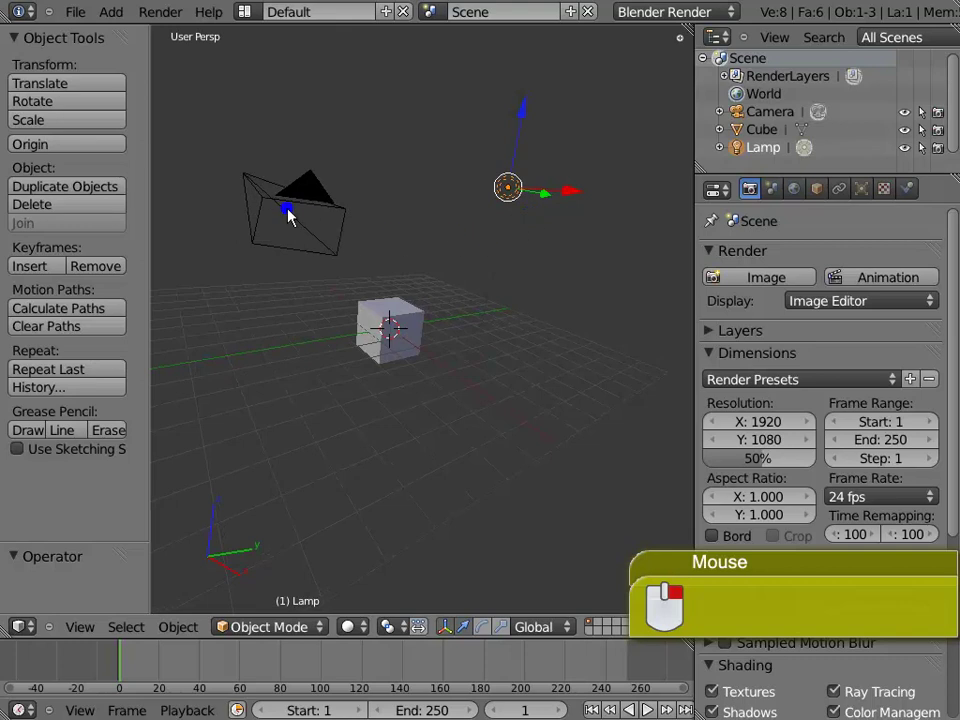
Select the camera and orbit to confirm the view pivots around the camera.
right_click(288, 216)
middle_click(286, 215)
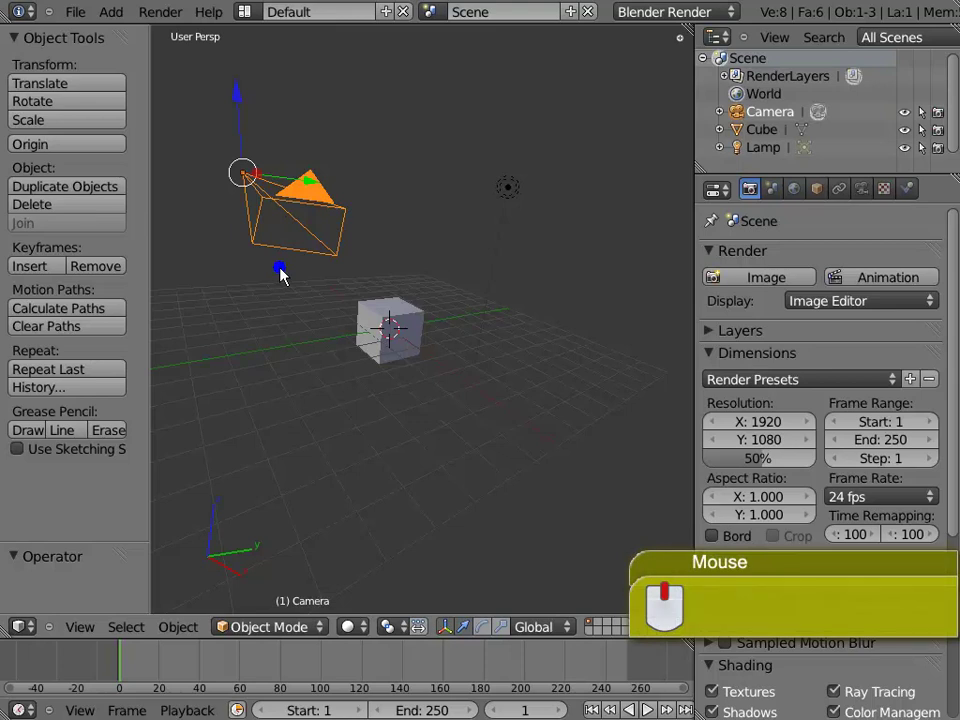
mouse_move(280, 276)
middle_down()
mouse_move(262, 190)
mouse_move(294, 165)
mouse_move(336, 204)
mouse_move(336, 257)
mouse_move(318, 308)
mouse_move(281, 321)
mouse_move(236, 306)
mouse_move(210, 264)
mouse_move(207, 213)
mouse_move(238, 172)
mouse_move(281, 182)
mouse_move(300, 206)
mouse_move(295, 248)
mouse_move(272, 264)
mouse_move(227, 246)
mouse_move(227, 171)
mouse_move(303, 150)
mouse_move(321, 204)
mouse_move(306, 274)
mouse_move(268, 295)
middle_up()
key(ctrl+alt+u)
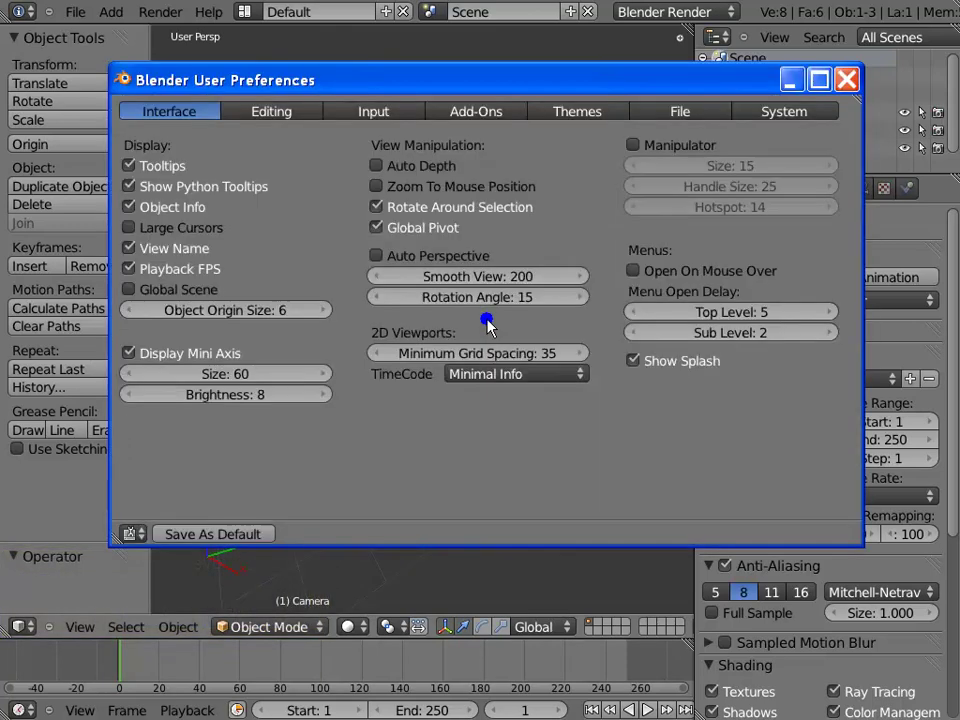
Review the Editing preferences, where Undo Steps is 32, then move to the Input settings.
click(487, 322)
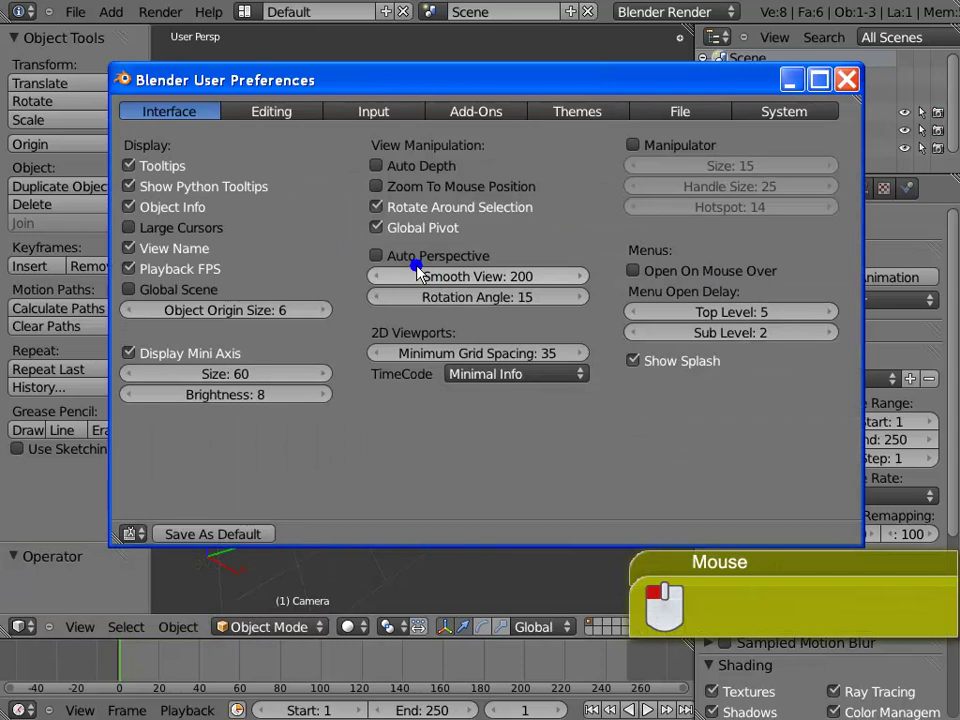
click(312, 113)
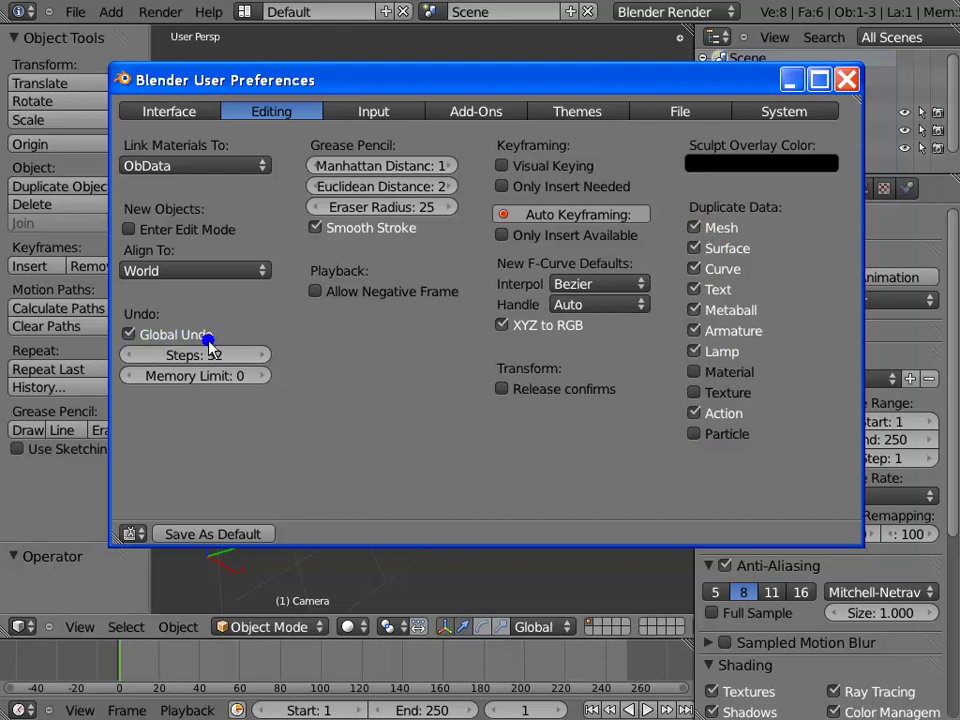
mouse_move(195, 355)
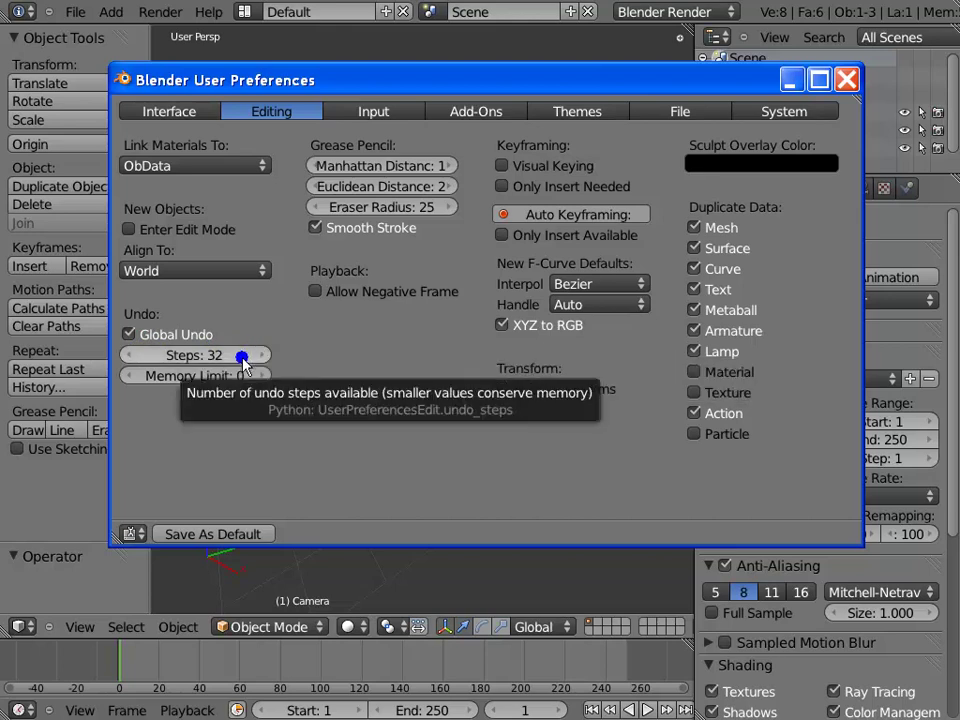
click(242, 358)
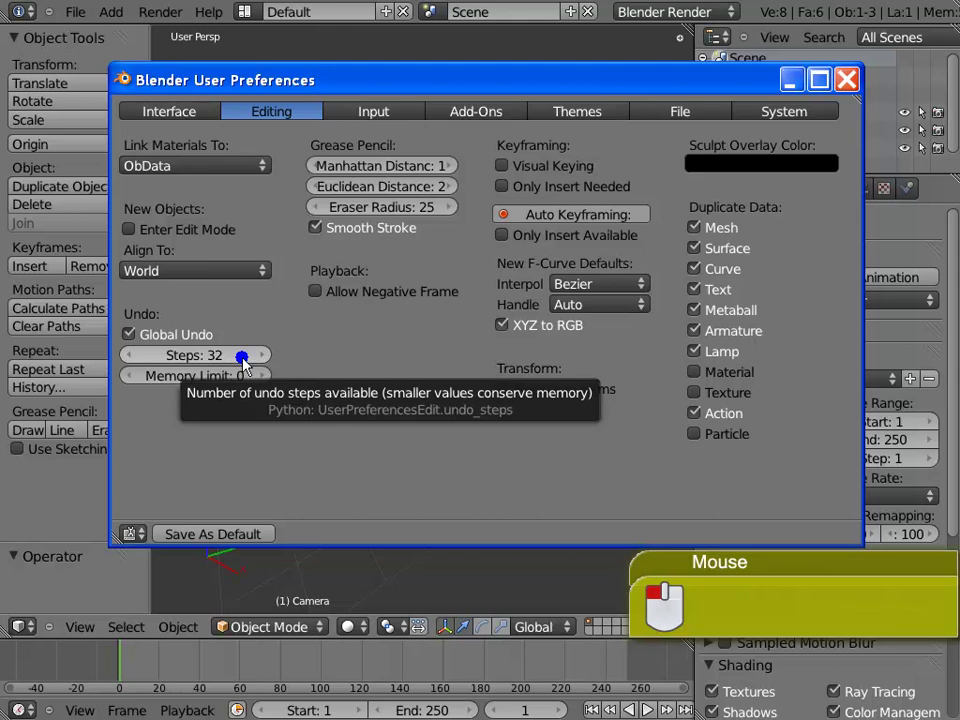
click(412, 114)
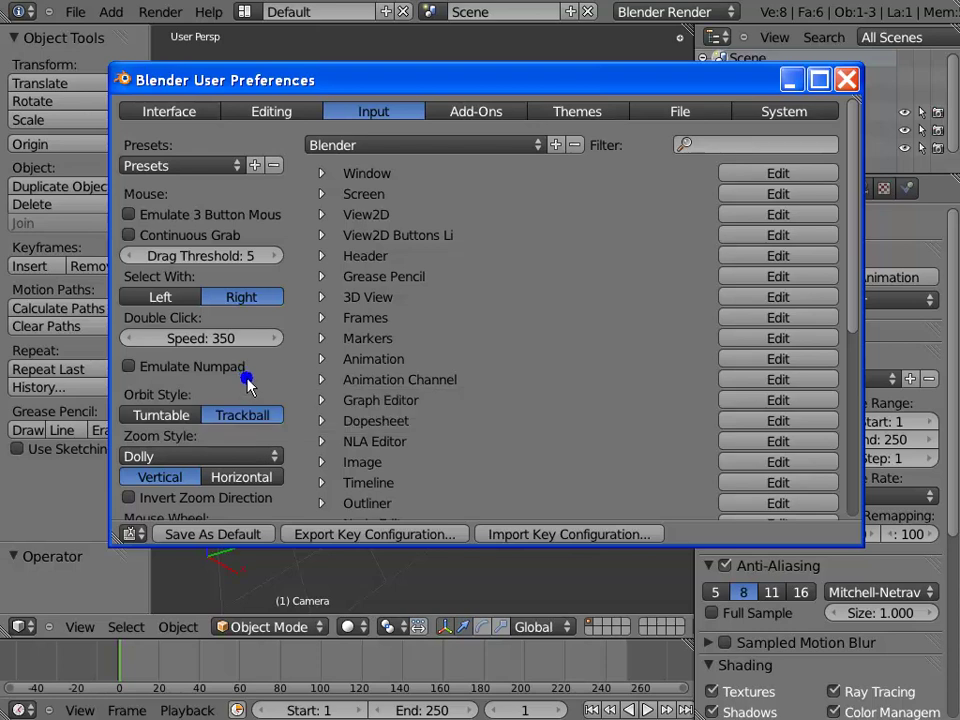
Set the Input preferences' orbit style to Trackball instead of Turntable.
click(247, 384)
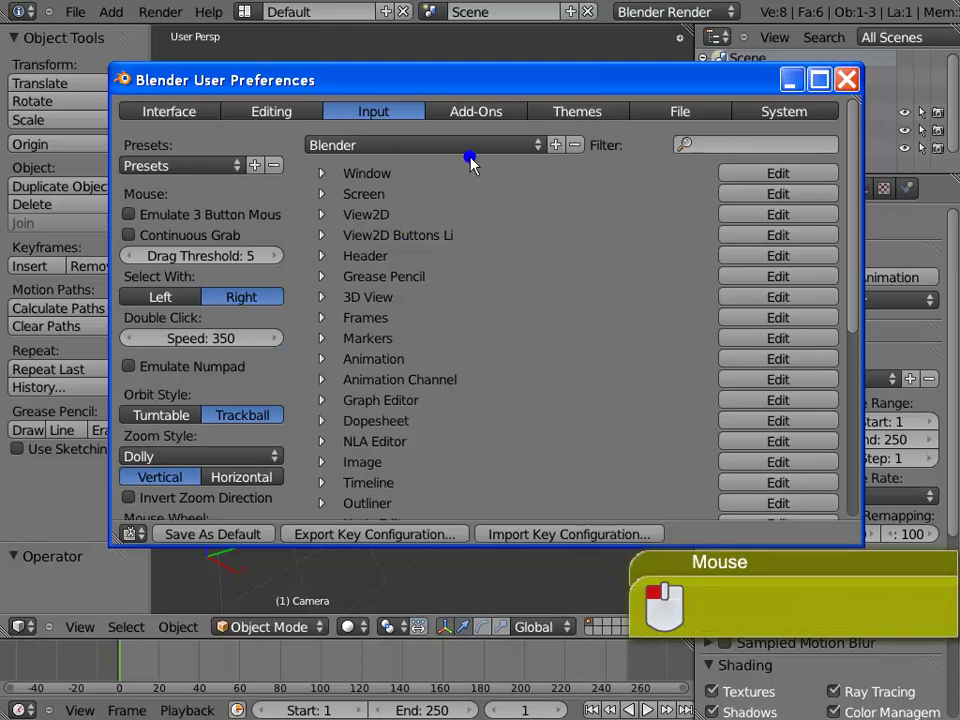
Show the Add-Ons page filtered to enabled add-ons, listing 3DS, FBX, OBJ importers.
click(514, 114)
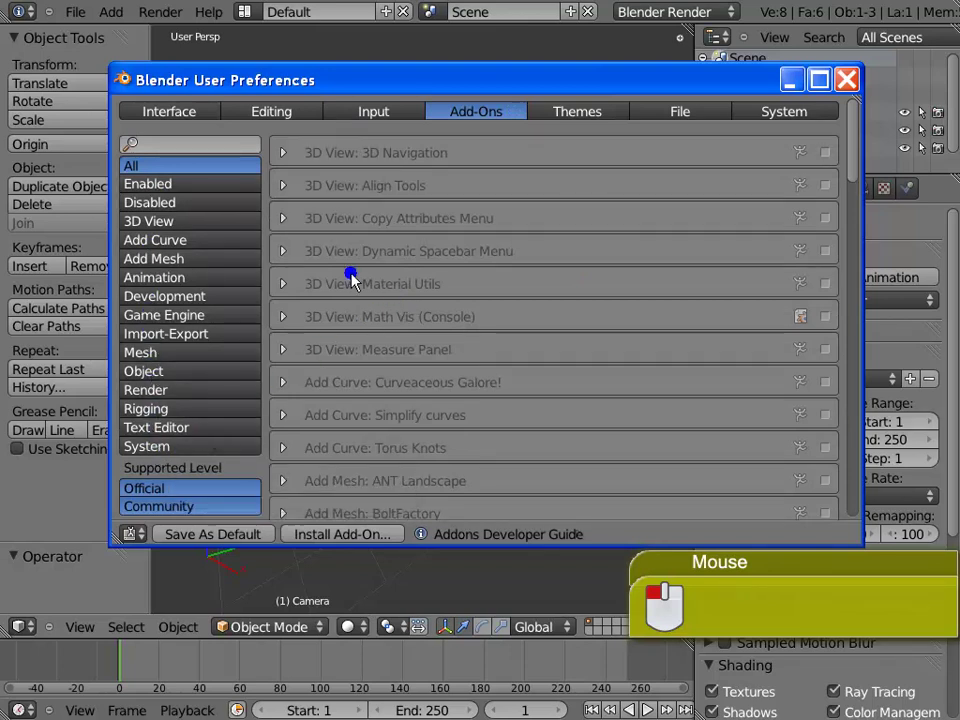
click(222, 186)
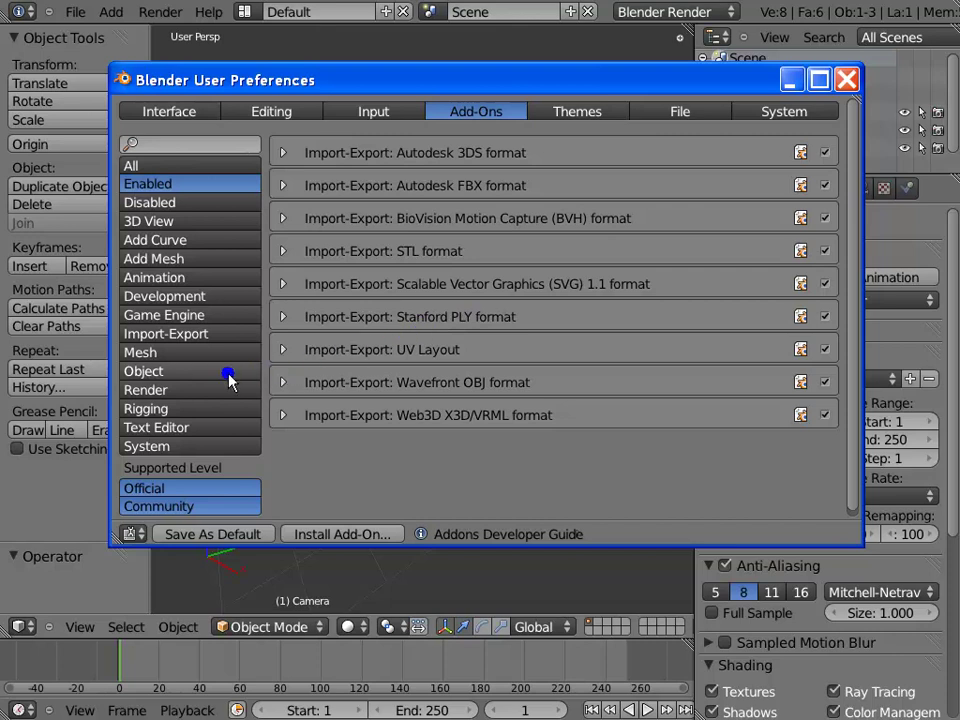
Filter add-ons to Object, expand Cloud Generator, and open its wiki page in Firefox.
click(194, 375)
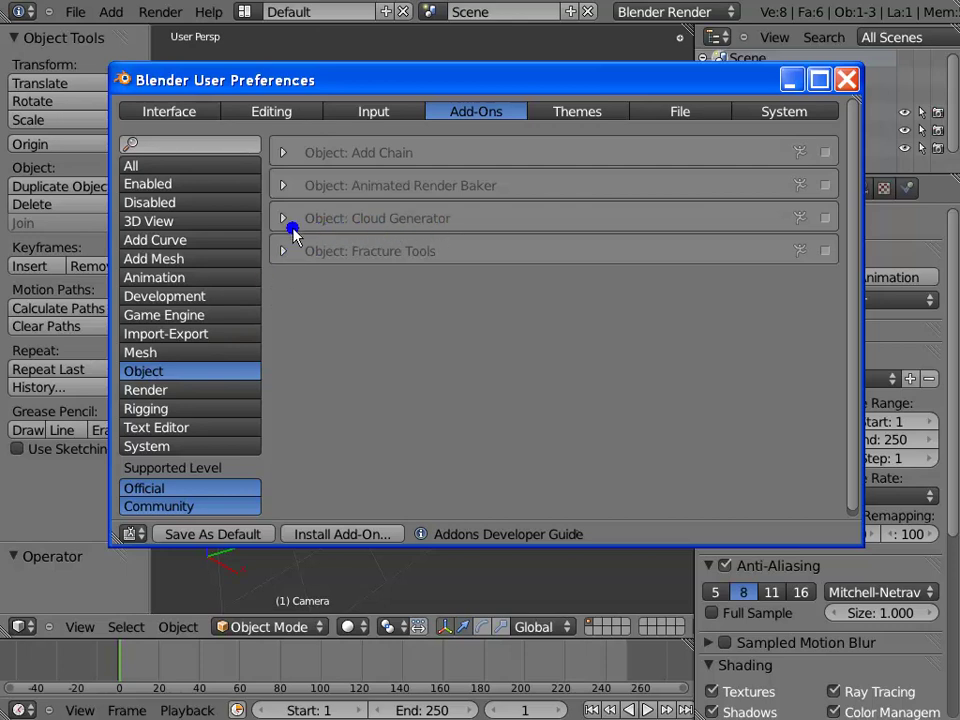
click(283, 219)
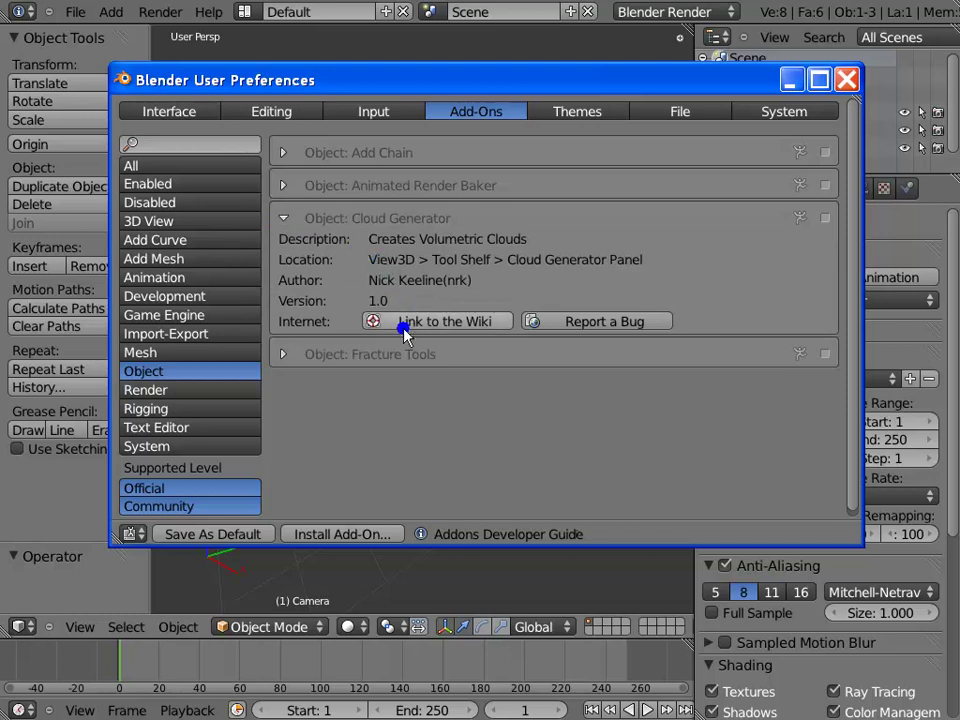
click(506, 321)
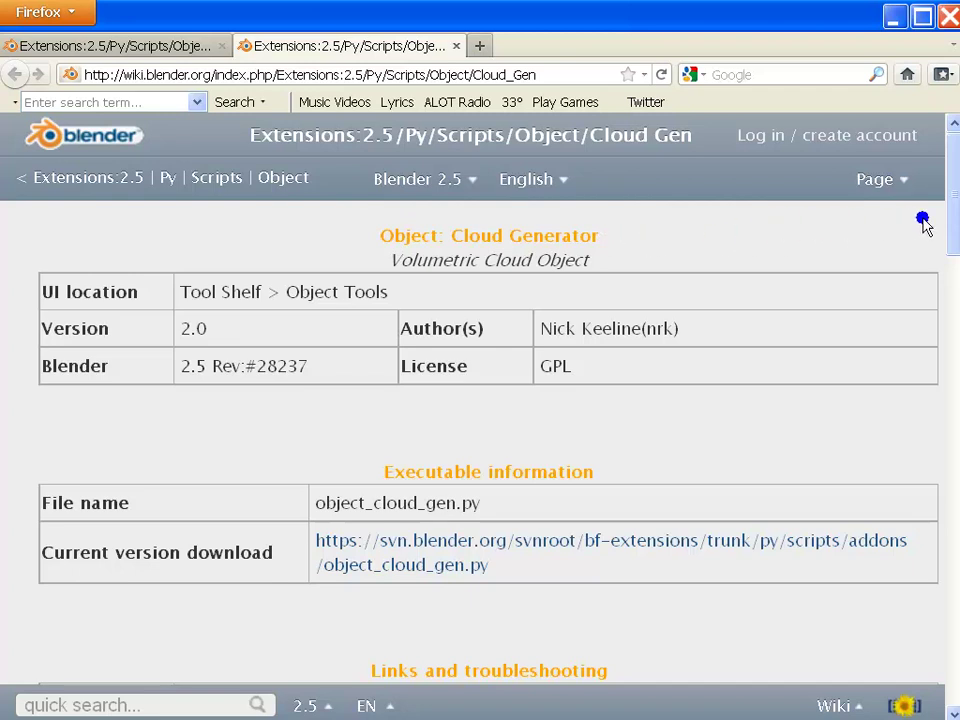
Scroll the Cloud Generator wiki page down to Version Information, then minimise Firefox.
scroll(956, 222, down, 1)
scroll(956, 222, down, 2)
scroll(956, 222, down, 1)
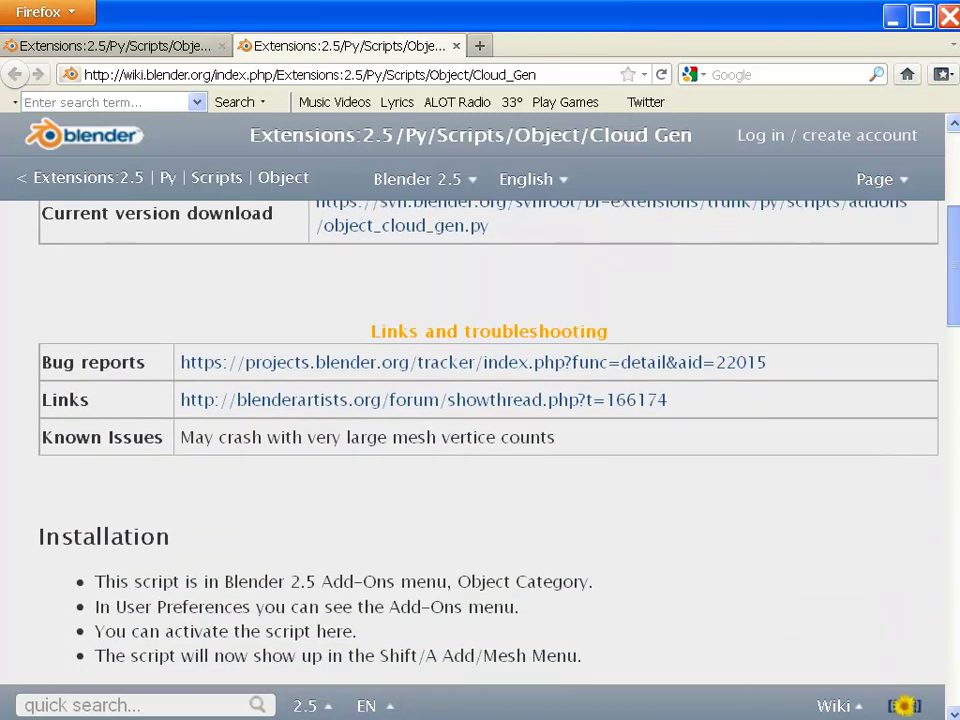
scroll(956, 222, down, 1)
scroll(956, 222, down, 1)
scroll(480, 440, down, 1)
scroll(480, 440, down, 1)
scroll(480, 440, down, 1)
scroll(480, 440, down, 1)
scroll(480, 440, down, 1)
scroll(480, 440, down, 1)
scroll(480, 440, down, 1)
scroll(480, 440, down, 1)
scroll(480, 440, down, 2)
scroll(480, 440, down, 2)
scroll(480, 440, down, 2)
scroll(480, 440, down, 2)
scroll(480, 440, down, 3)
scroll(480, 440, down, 3)
scroll(480, 440, down, 1)
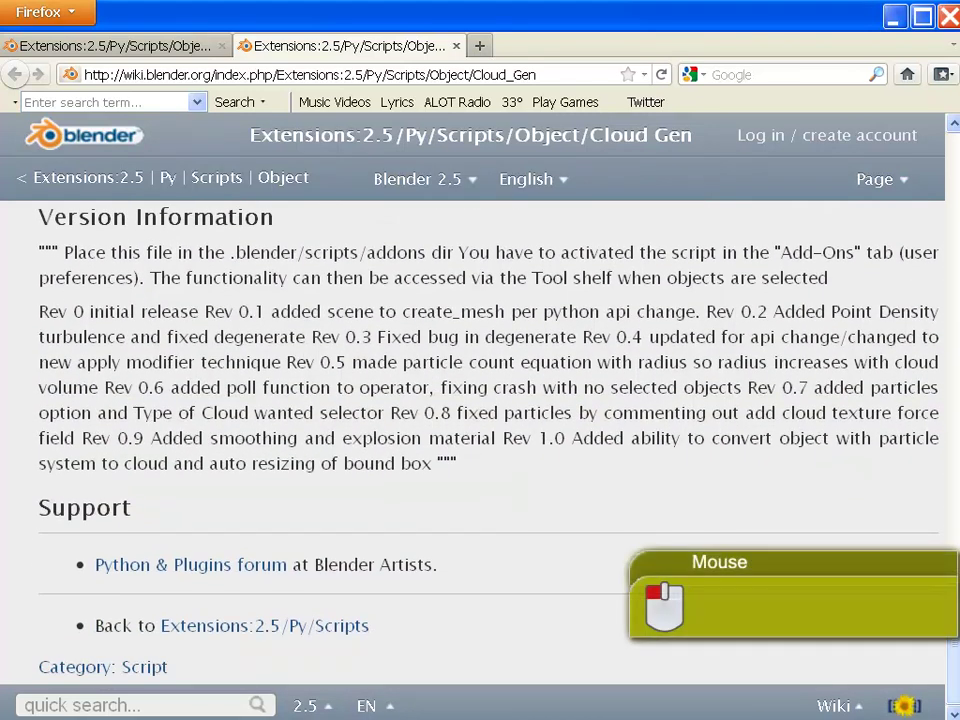
click(893, 16)
Bring up the Timeline colours on the Themes page, showing the green current-frame setting.
click(608, 112)
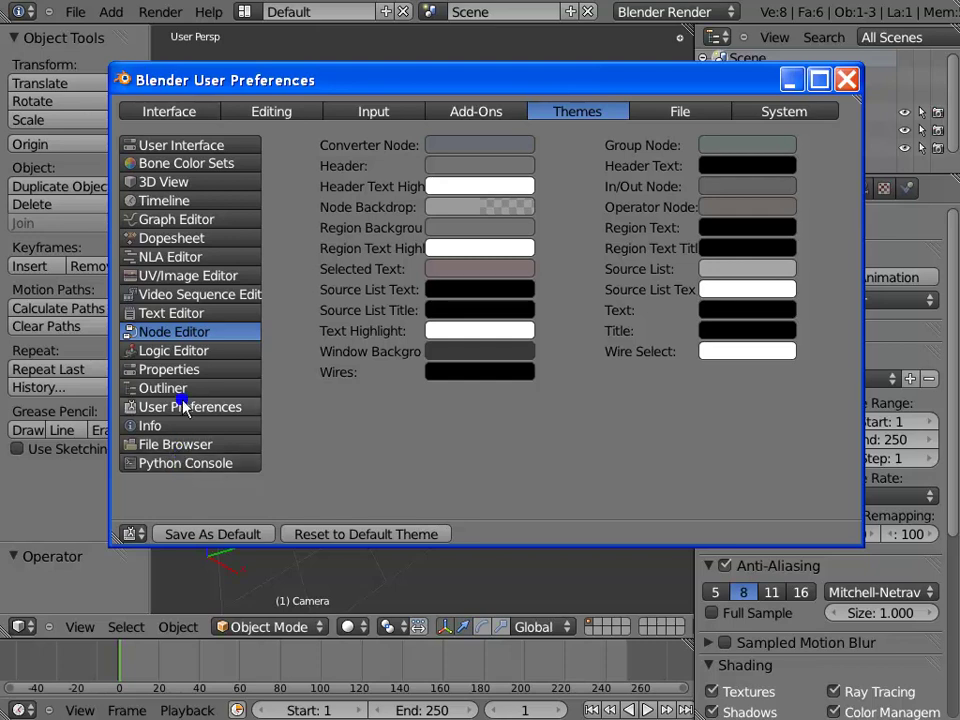
click(211, 203)
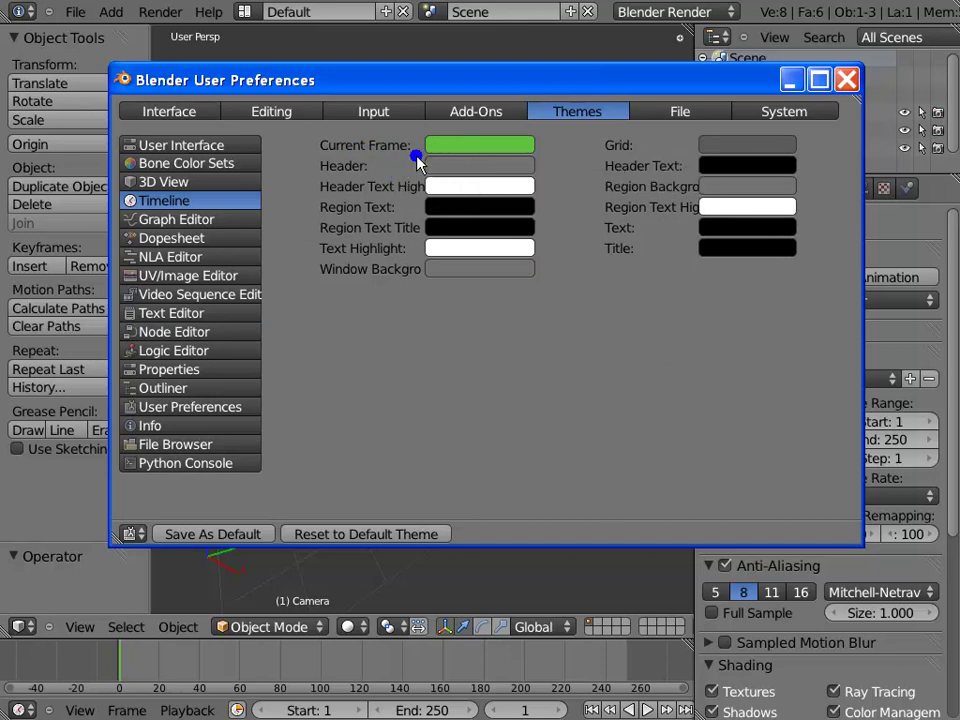
click(463, 343)
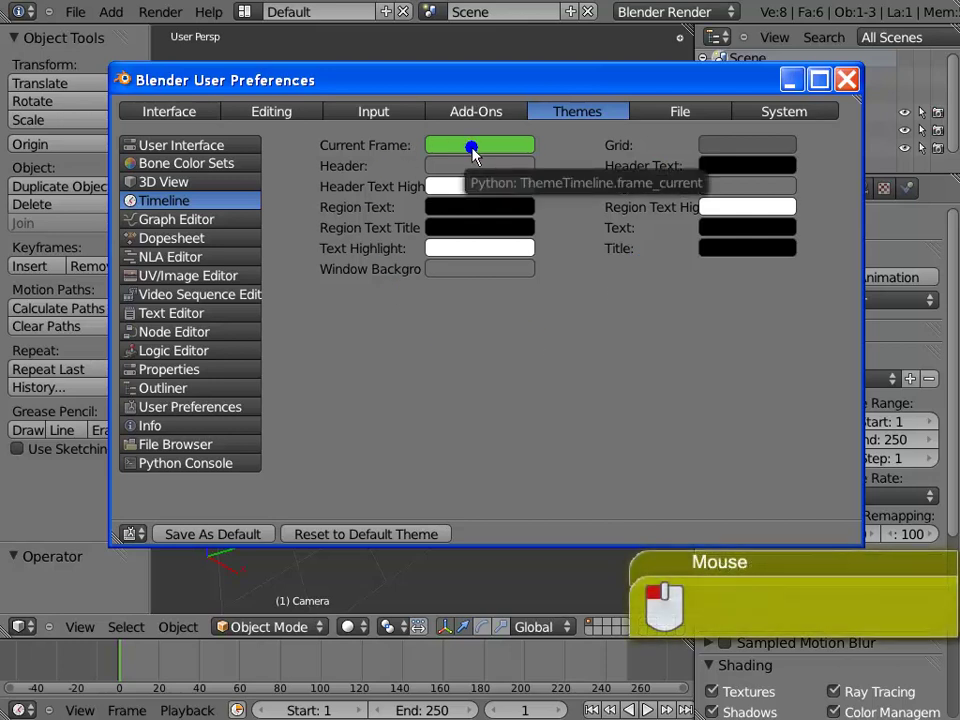
Pick red on the colour wheel for the Timeline's Current Frame theme colour.
click(472, 147)
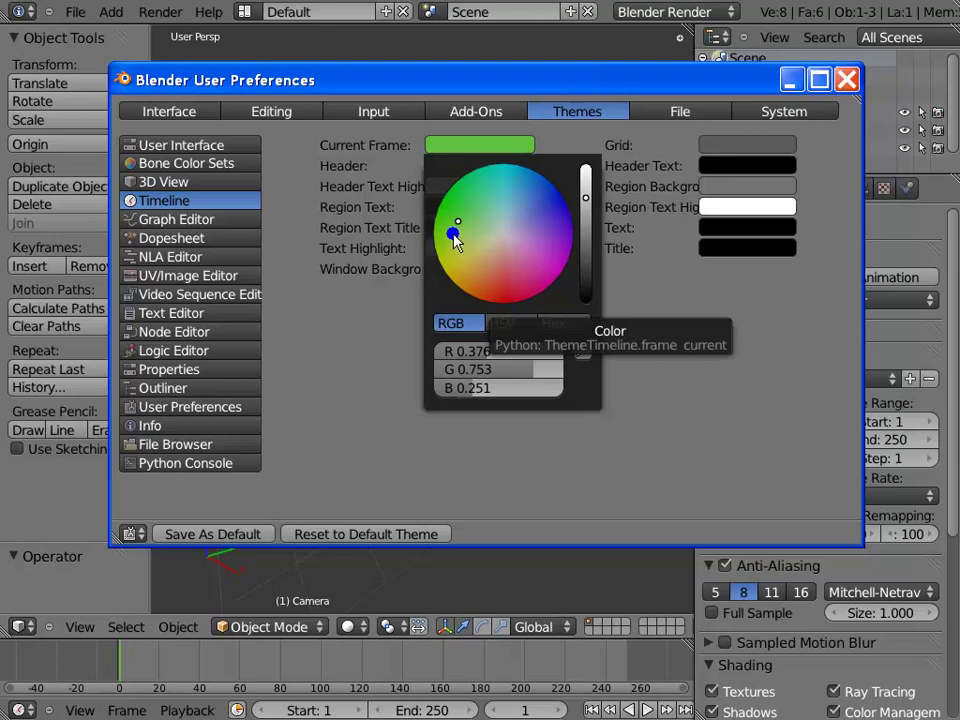
click(460, 222)
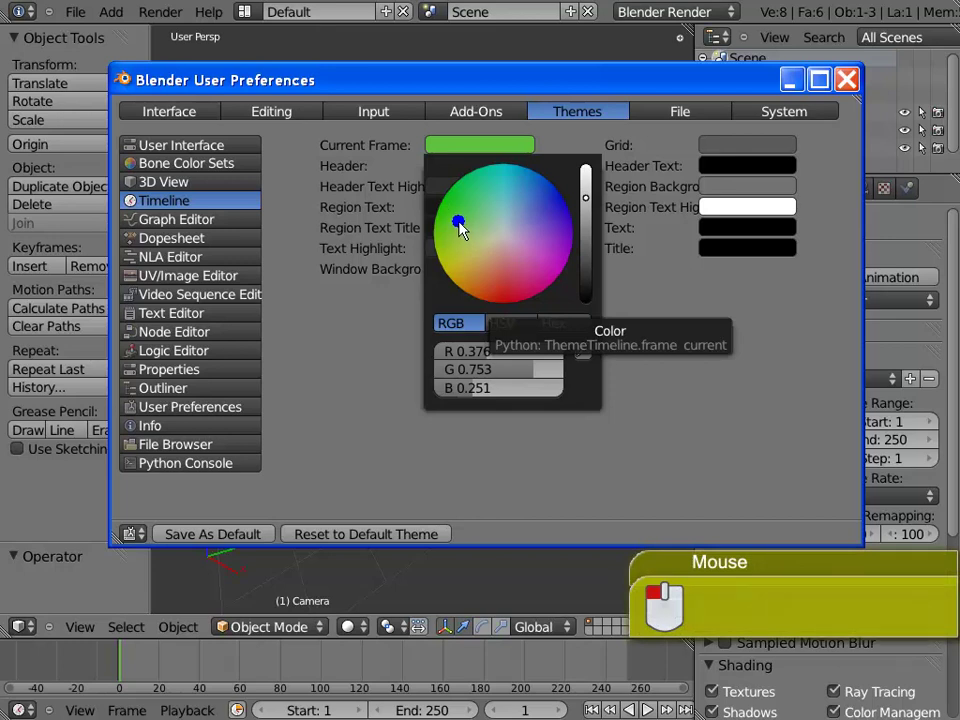
mouse_move(461, 229)
mouse_down()
mouse_move(501, 287)
mouse_move(500, 310)
mouse_up()
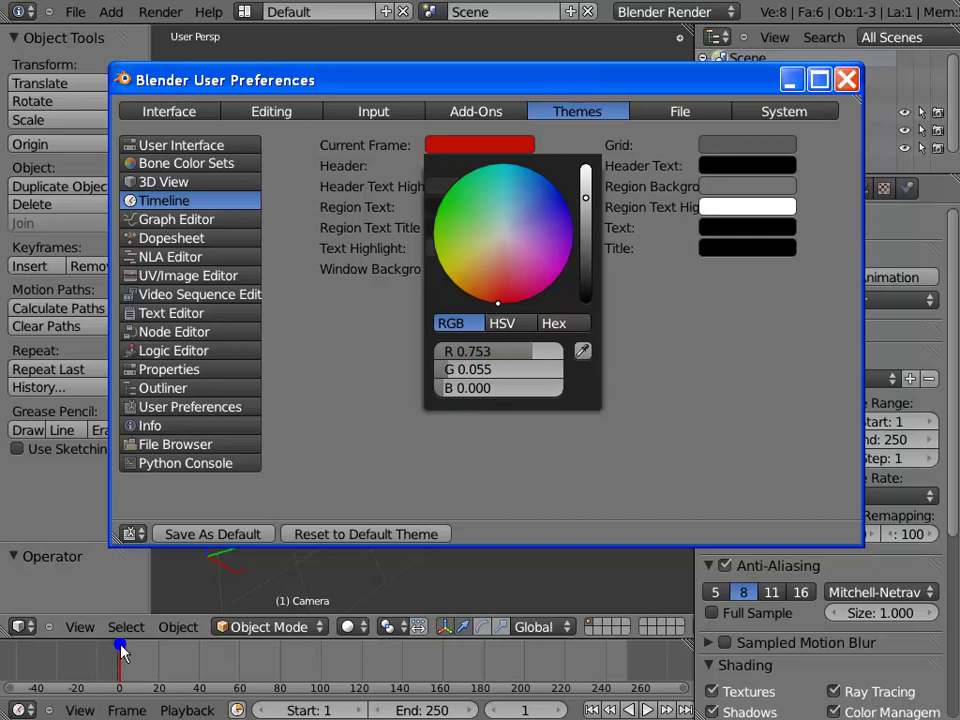
mouse_move(122, 647)
mouse_down()
mouse_move(122, 678)
mouse_move(122, 650)
mouse_move(124, 677)
mouse_move(176, 648)
mouse_move(257, 540)
mouse_move(704, 114)
mouse_up()
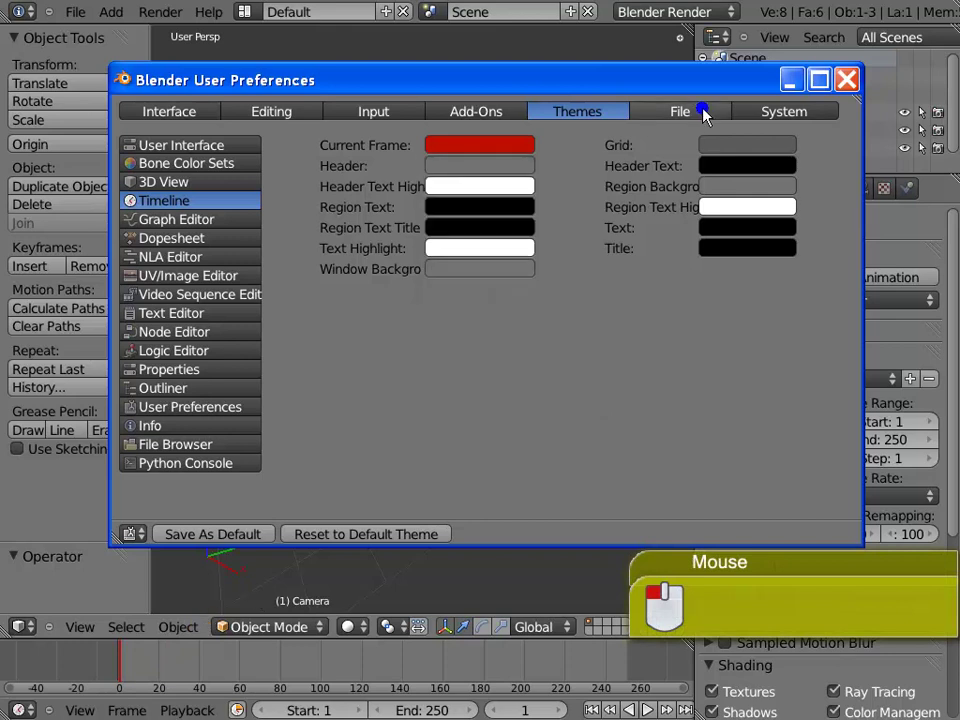
click(704, 114)
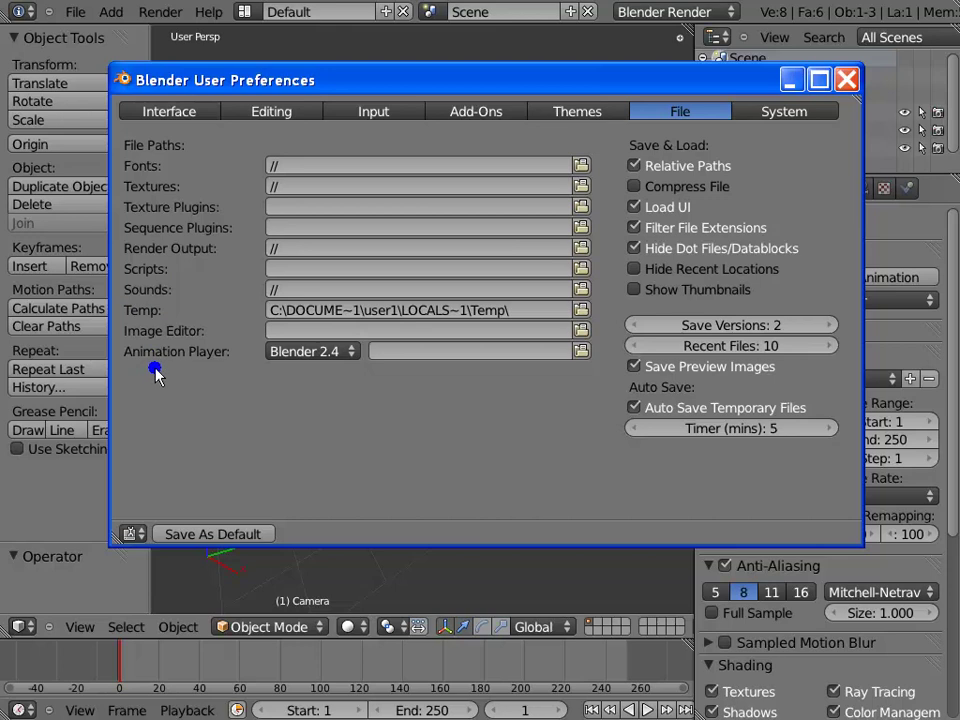
Show the File path preferences and start browsing for the Fonts folder.
click(158, 180)
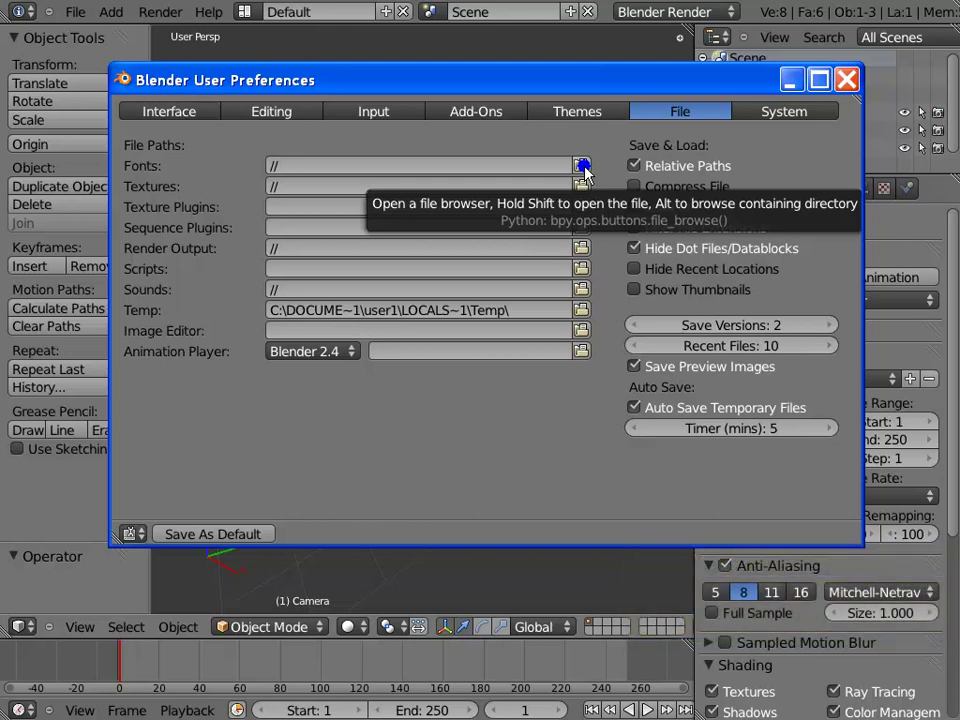
click(582, 166)
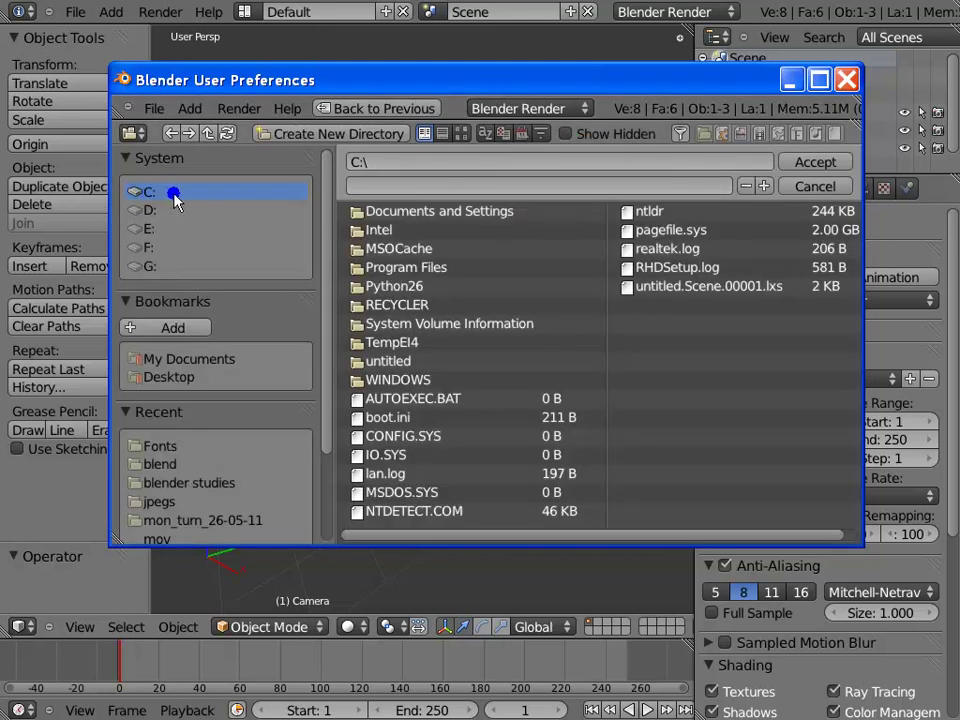
Navigate to C:\WINDOWS\Fonts\ in the file browser and accept it as the Fonts path.
click(405, 168)
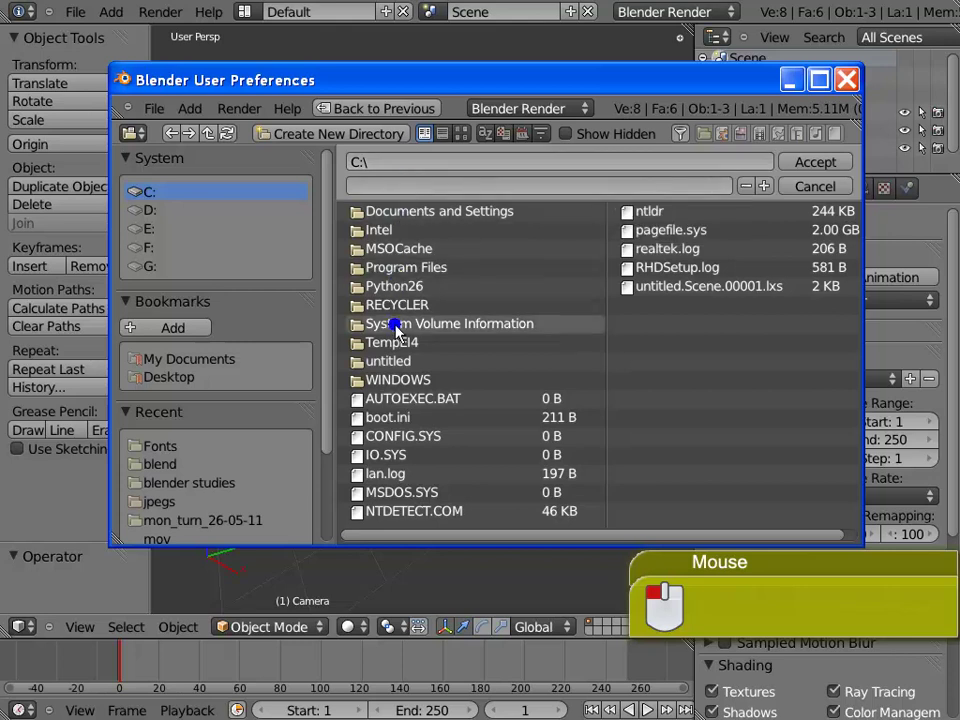
click(400, 381)
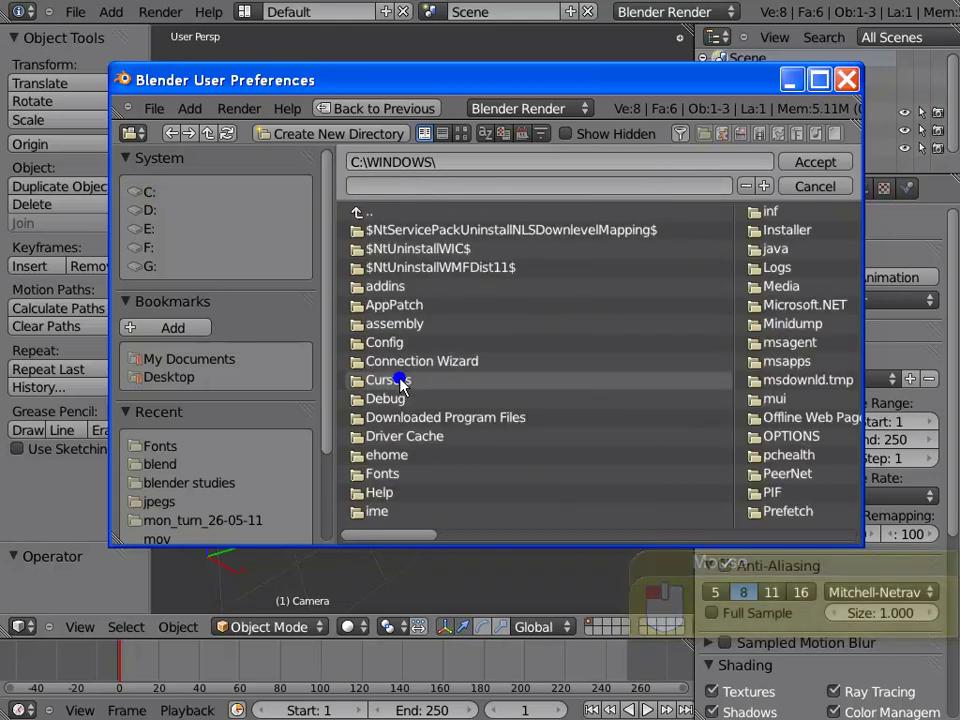
click(424, 475)
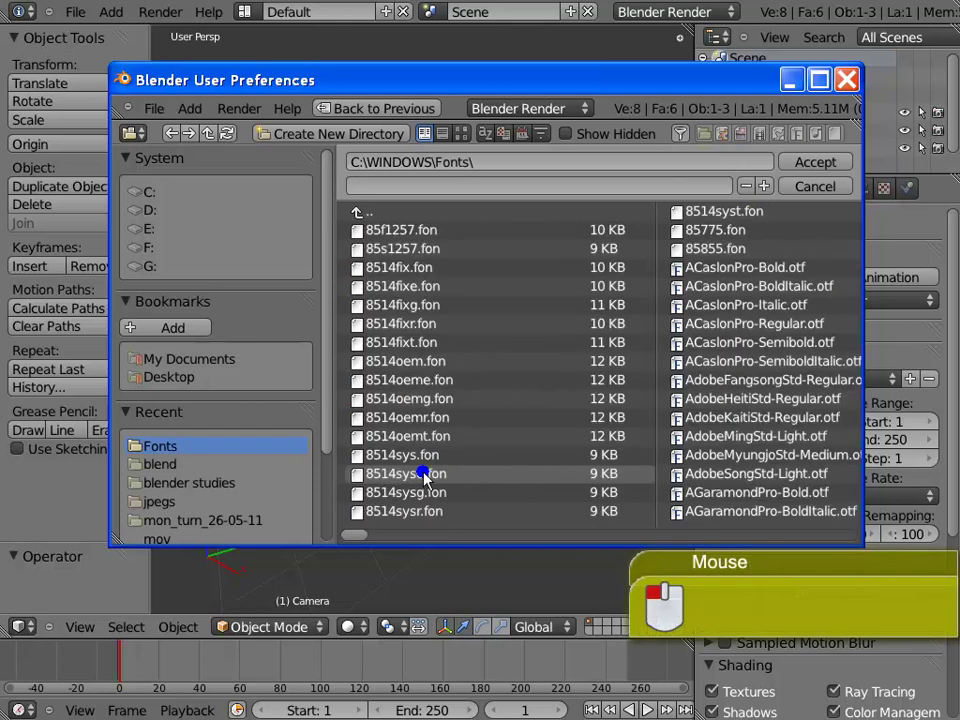
click(820, 161)
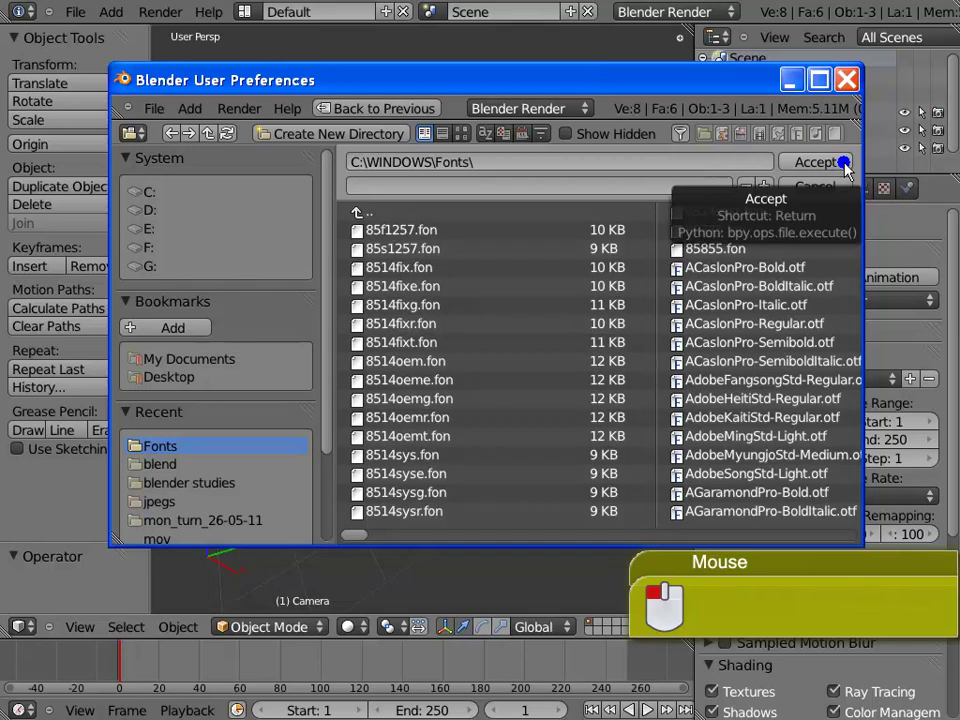
click(844, 165)
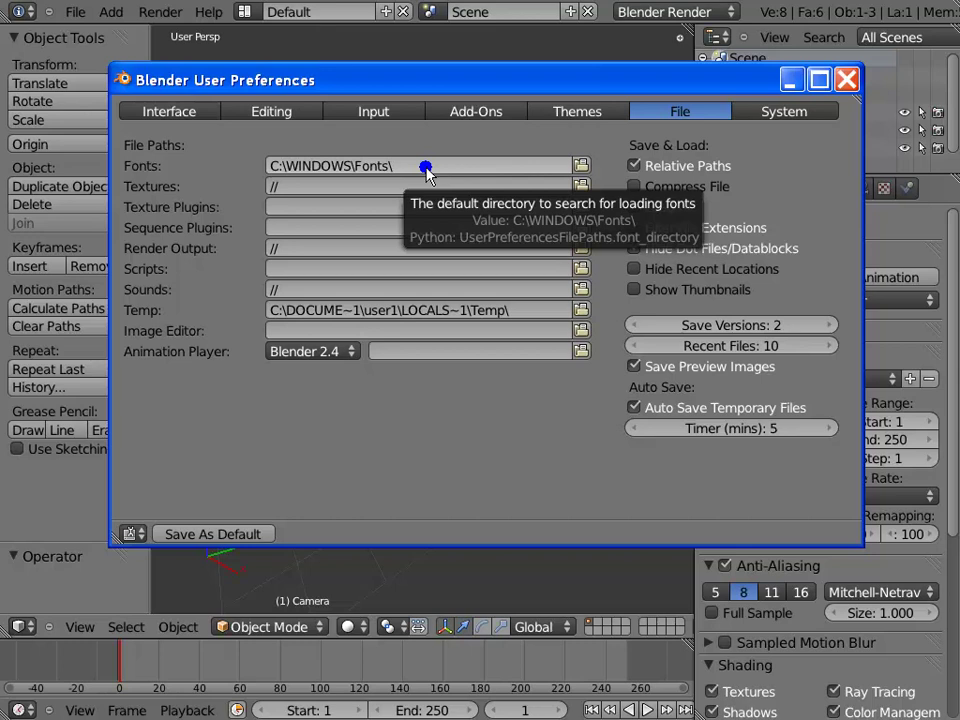
click(425, 172)
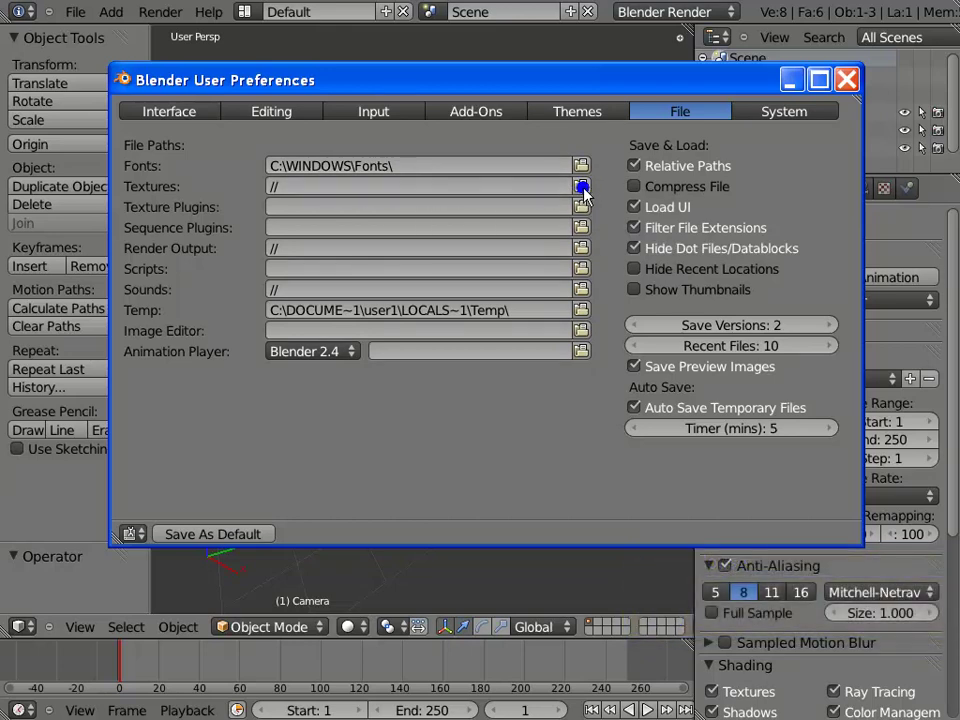
click(581, 187)
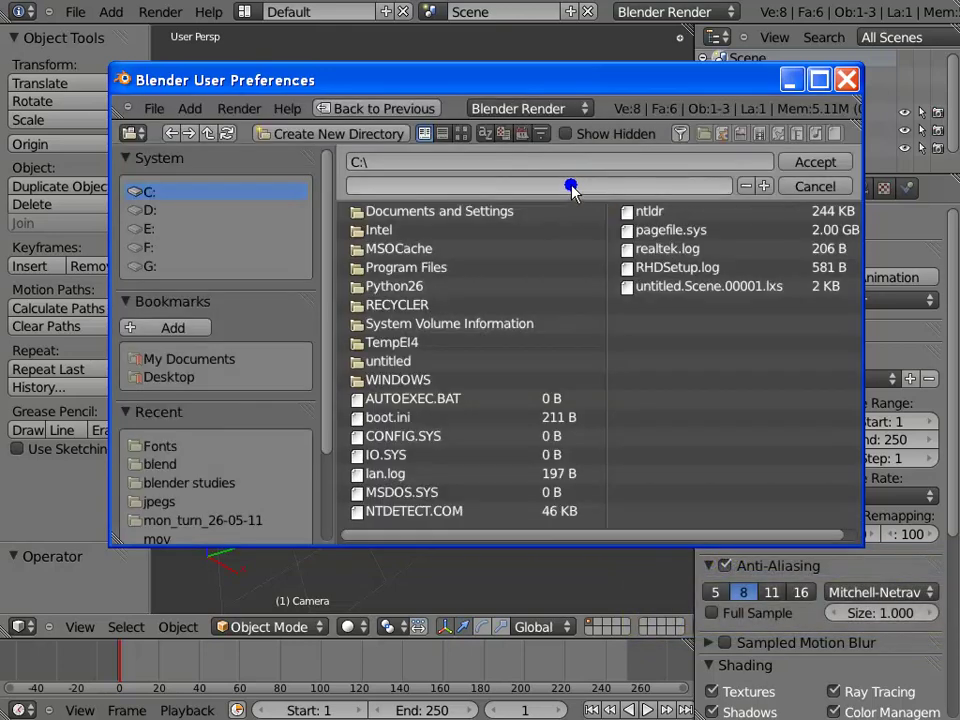
drag(348, 163, 360, 165)
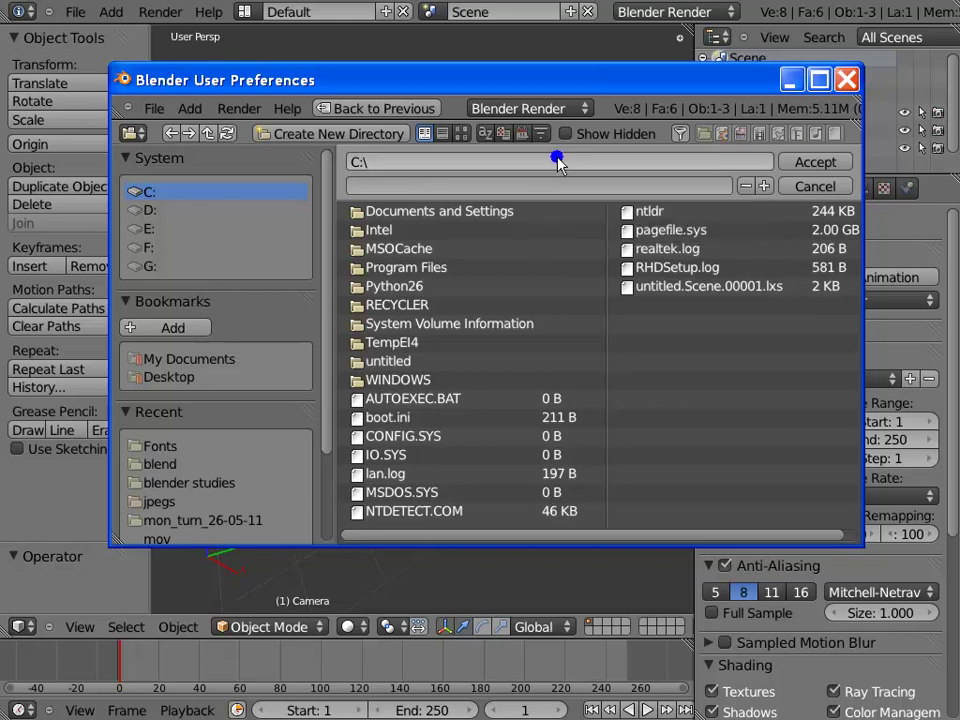
click(550, 278)
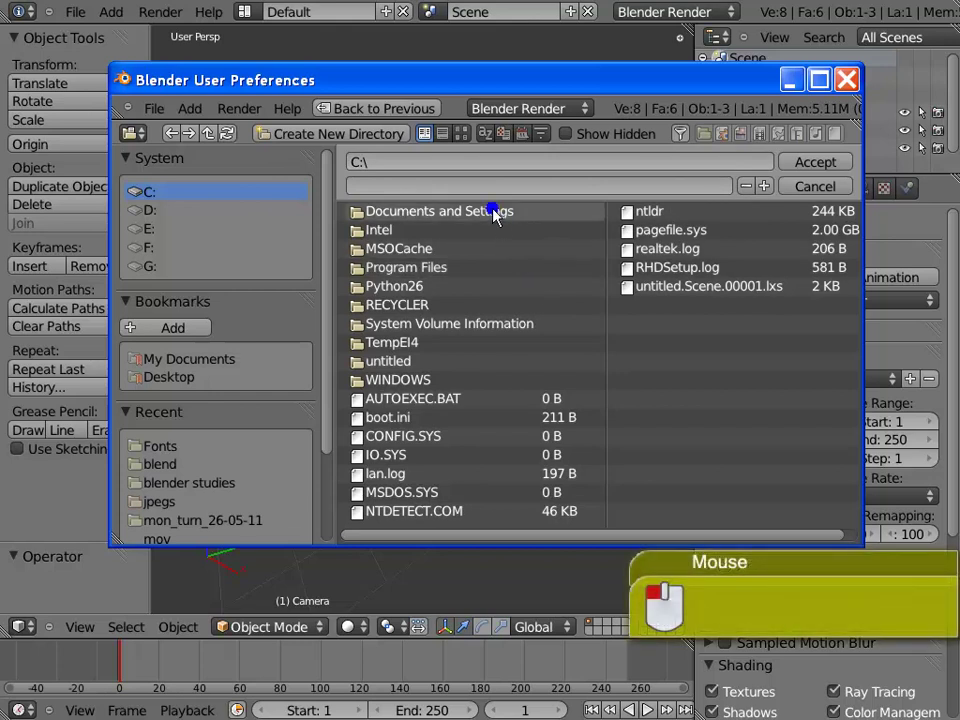
click(417, 112)
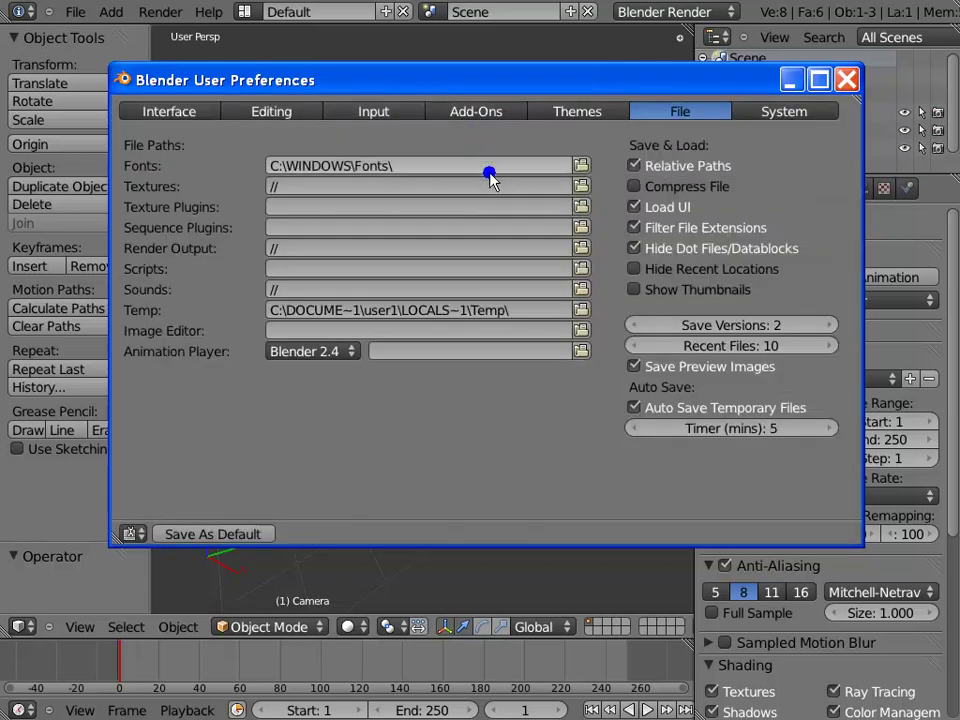
click(398, 193)
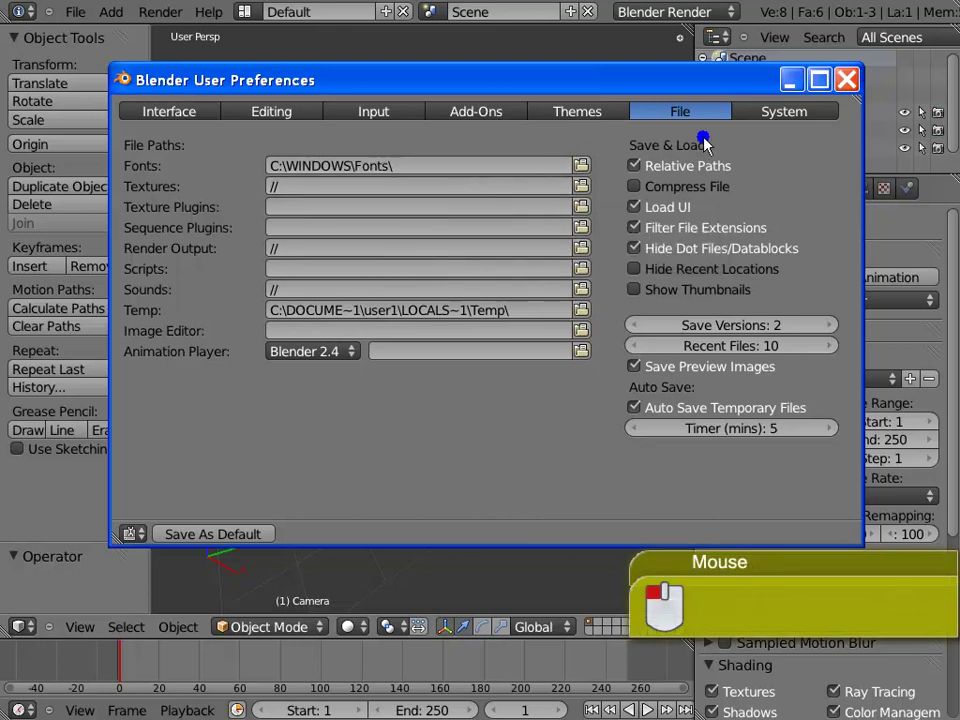
Switch User Preferences to the System settings page.
click(816, 116)
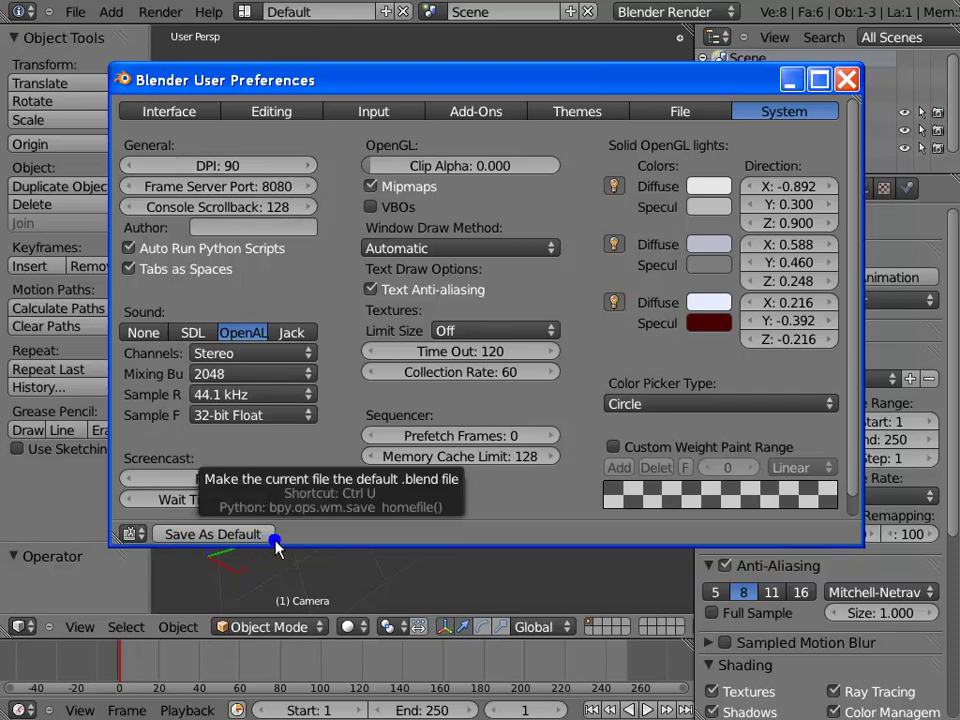
Save the current setup as the default startup .blend with Ctrl+U.
key(ctrl+u)
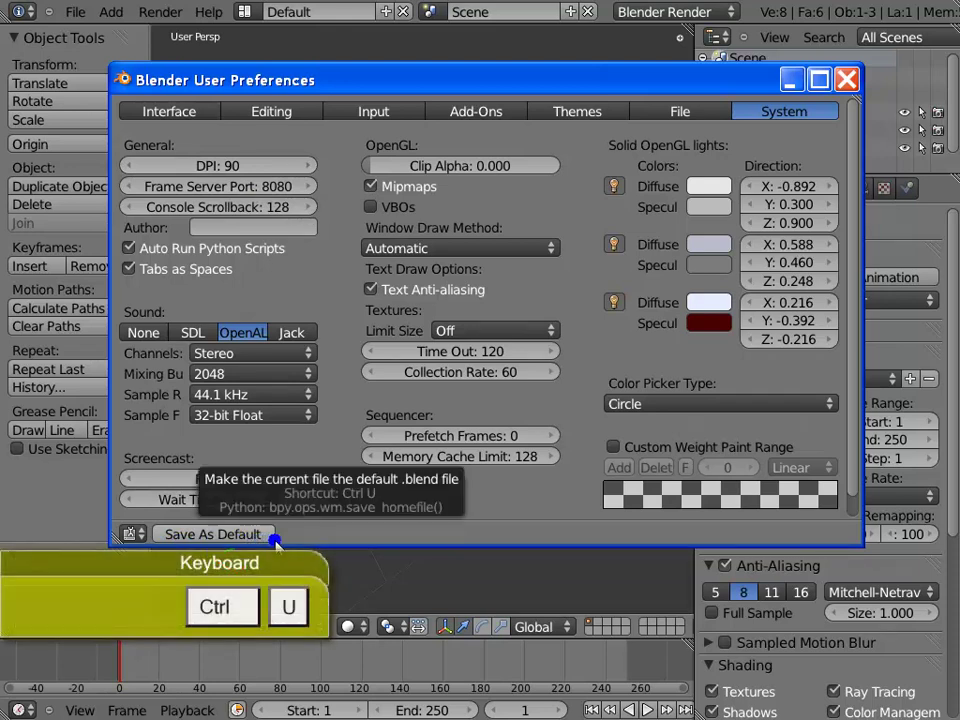